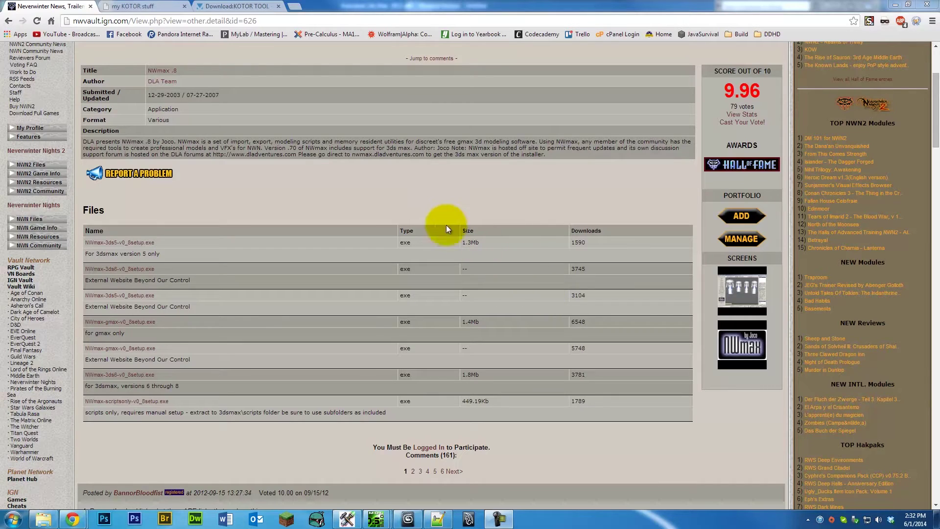
- Review the MDLOps page and the 'Download:KOTOR TOOL' page in Chrome, then switch to Kotor Tool
scroll(441, 190, "up", 3)
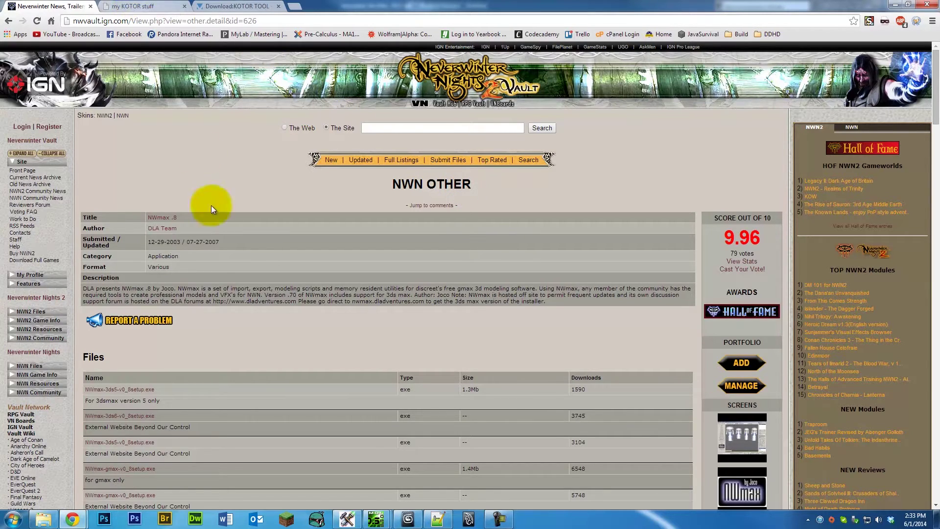
scroll(204, 267, "down", 3)
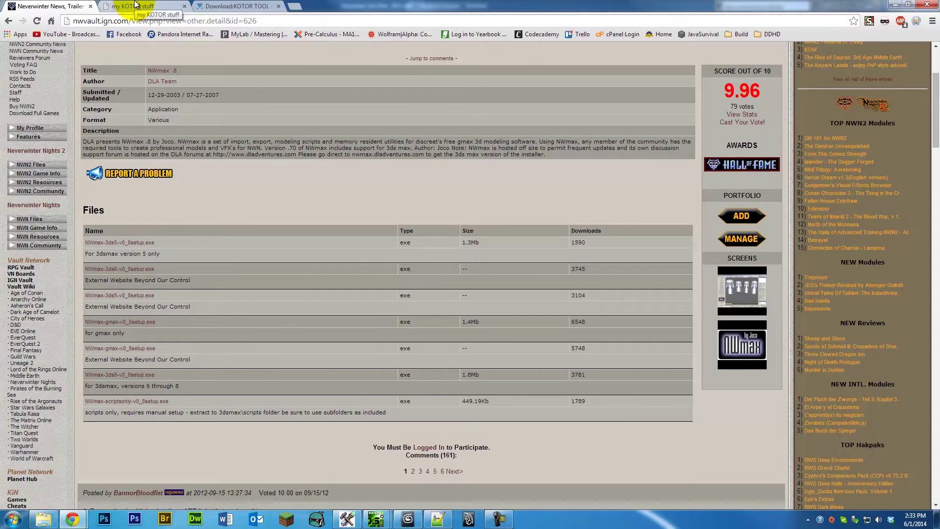
left_click(136, 5)
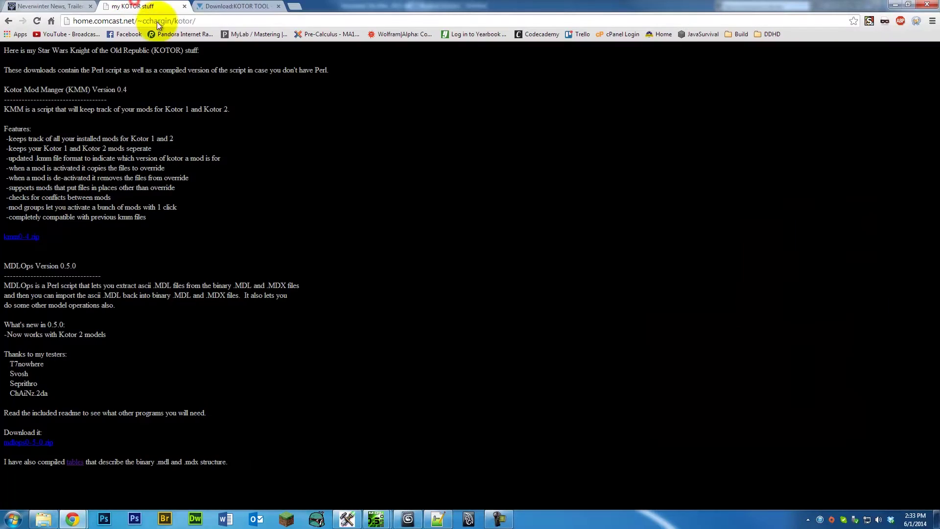
left_click(226, 4)
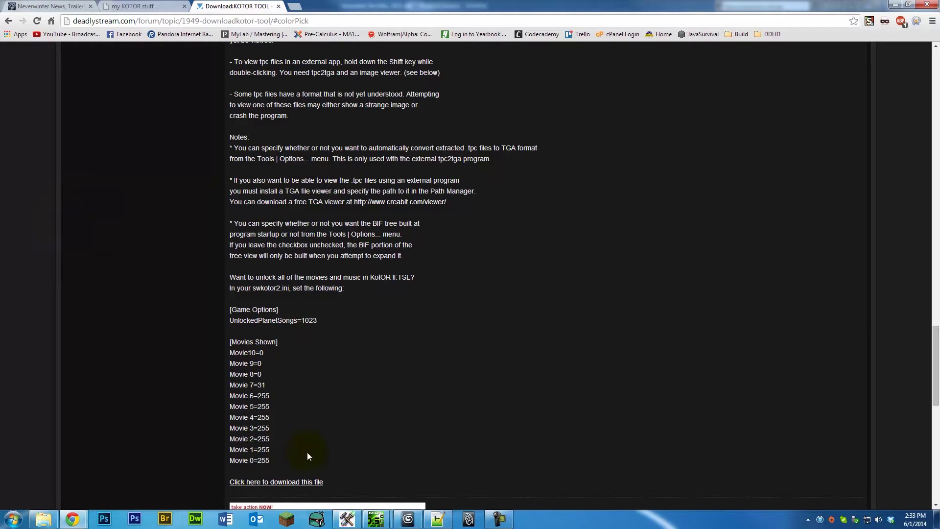
left_click(346, 518)
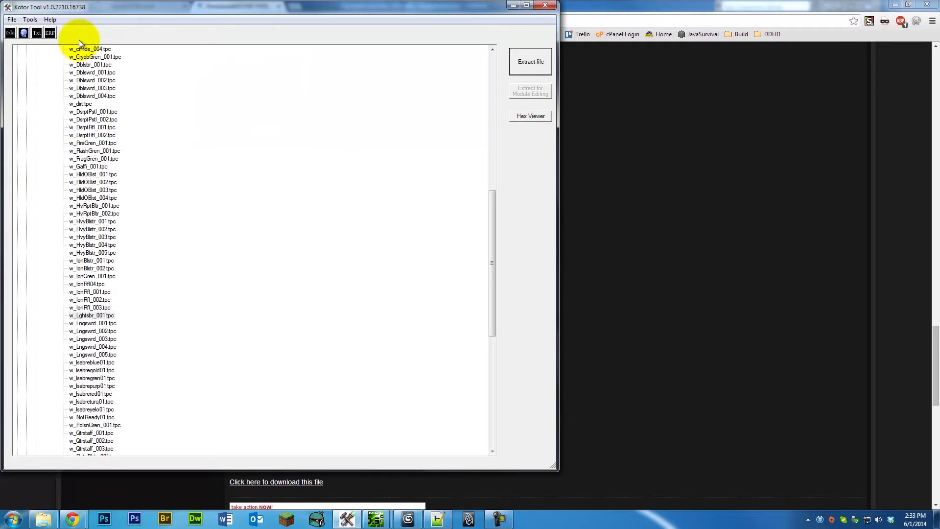
- Extract w_blstrpstl_001.mdl from items.bif > Aurora Model into KOTOR_import-export
left_click_drag(492, 236, 492, 46)
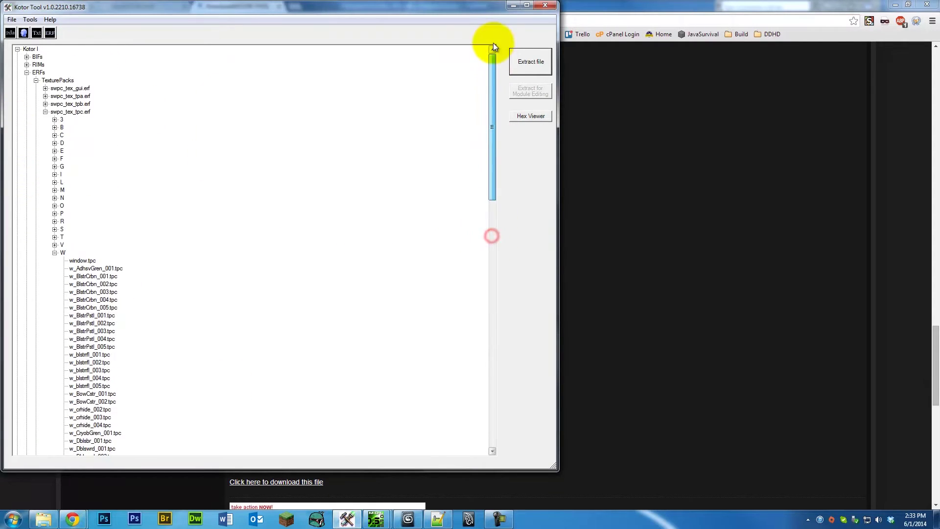
left_click(26, 58)
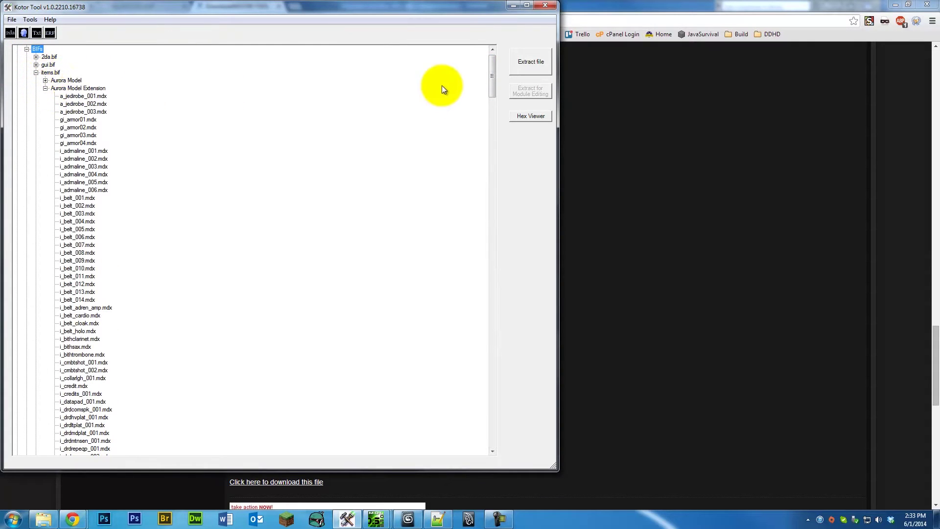
left_click(44, 80)
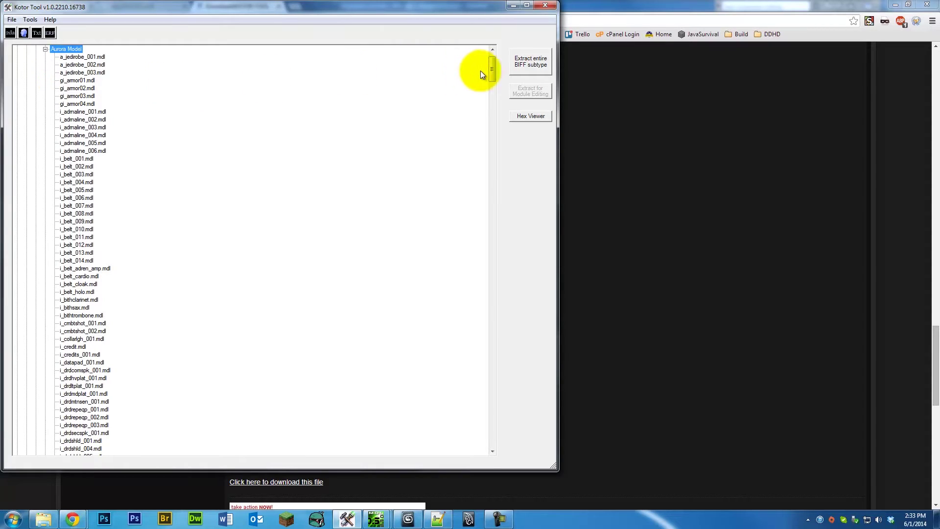
left_click_drag(490, 71, 501, 145)
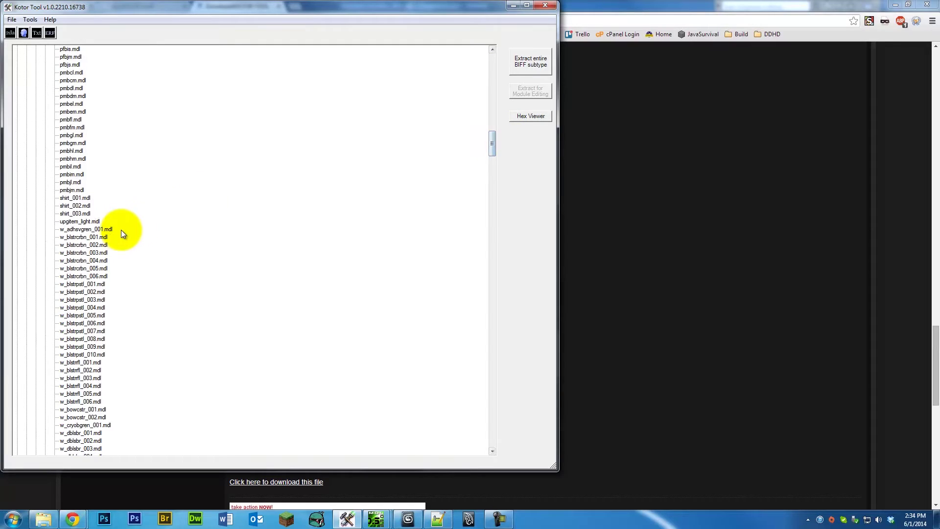
left_click(78, 285)
left_click(530, 60)
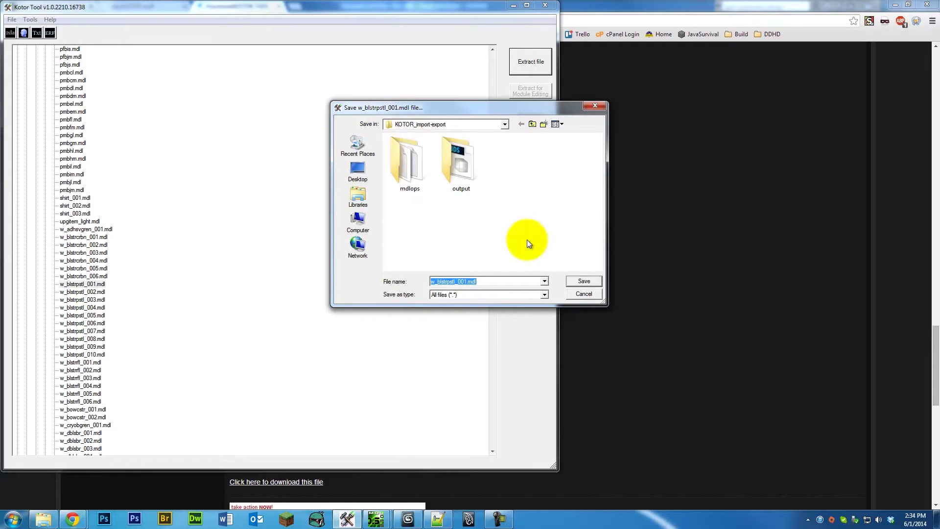
left_click(585, 285)
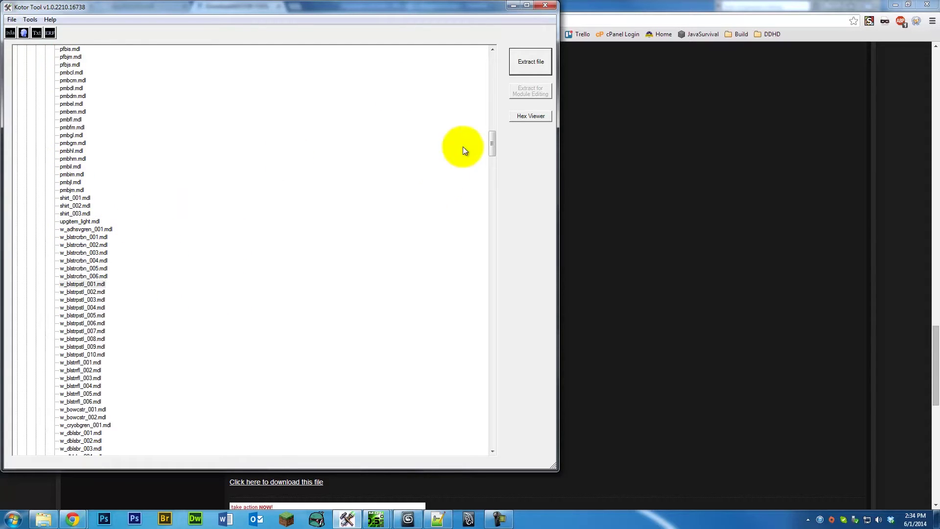
- Extract w_blstrpstl_001.mdx from Aurora Model Extension into the same KOTOR_import-export folder
left_click_drag(493, 140, 493, 53)
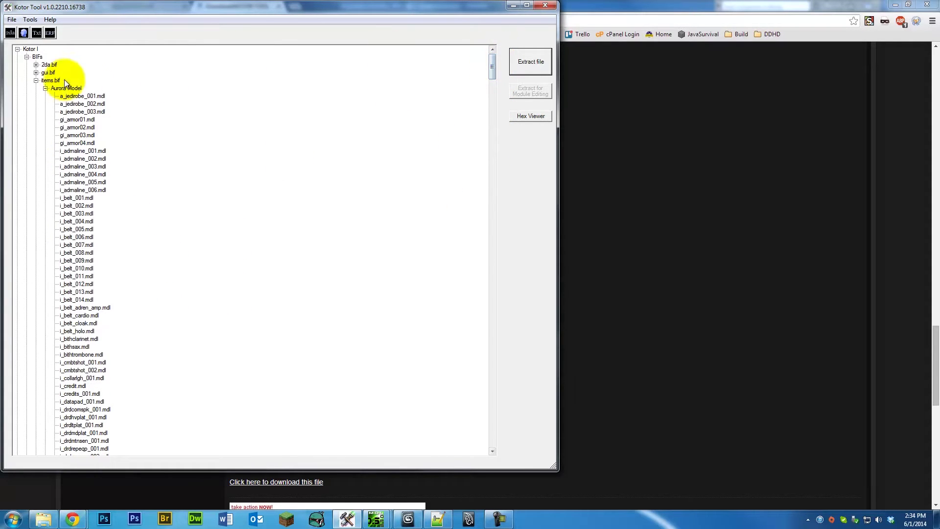
left_click(46, 89)
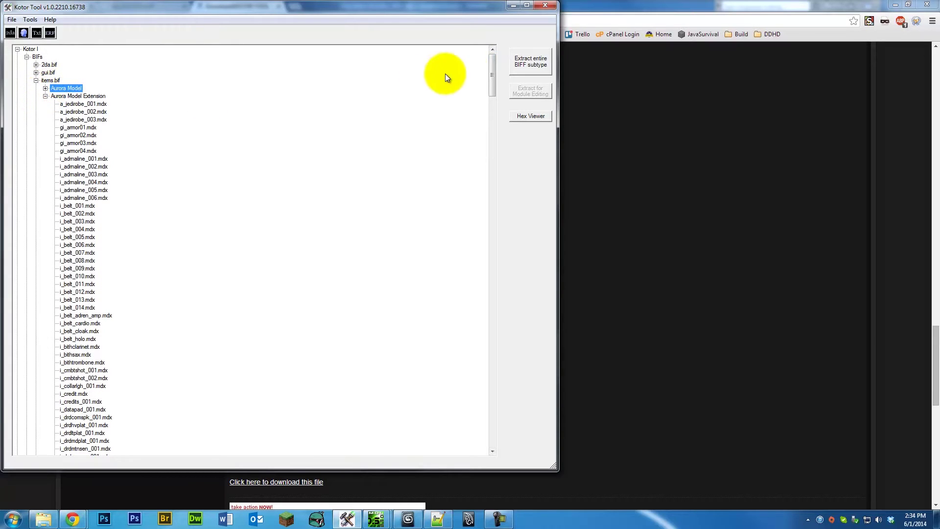
left_click_drag(495, 67, 468, 190)
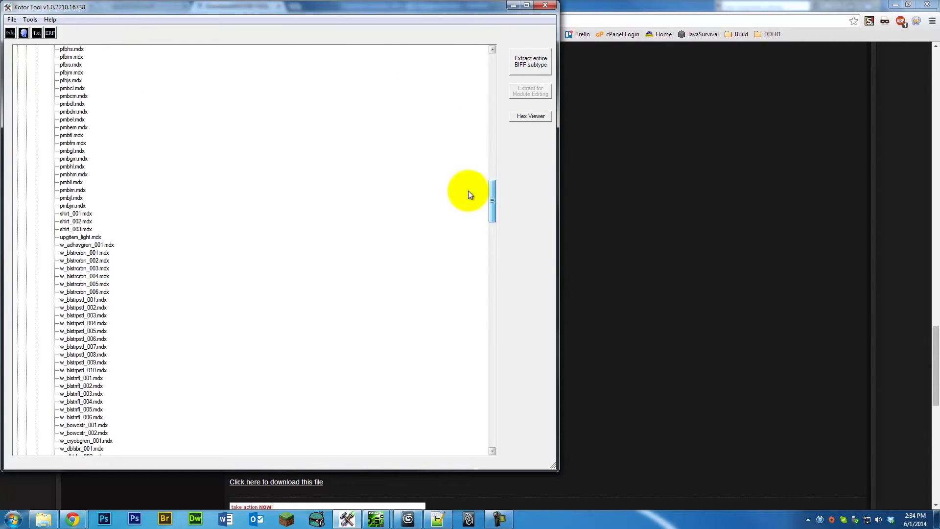
left_click(85, 300)
left_click(527, 60)
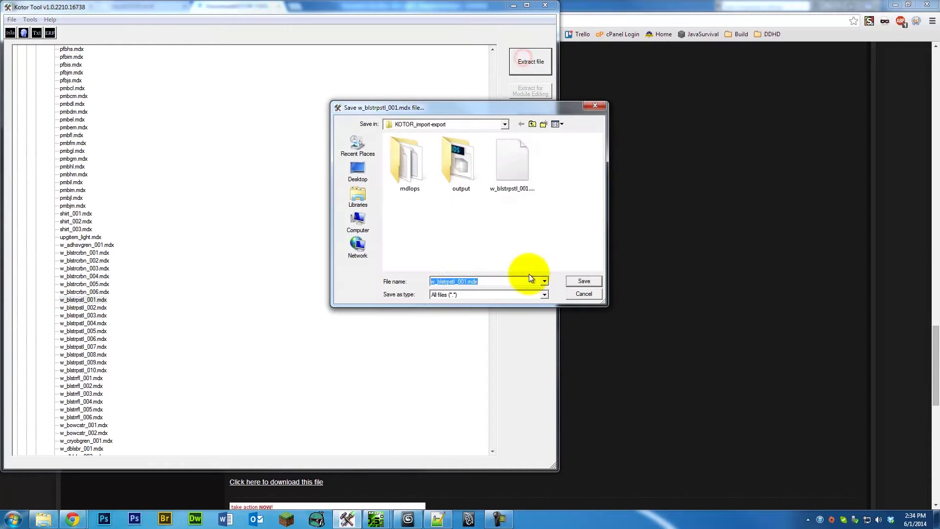
left_click(584, 281)
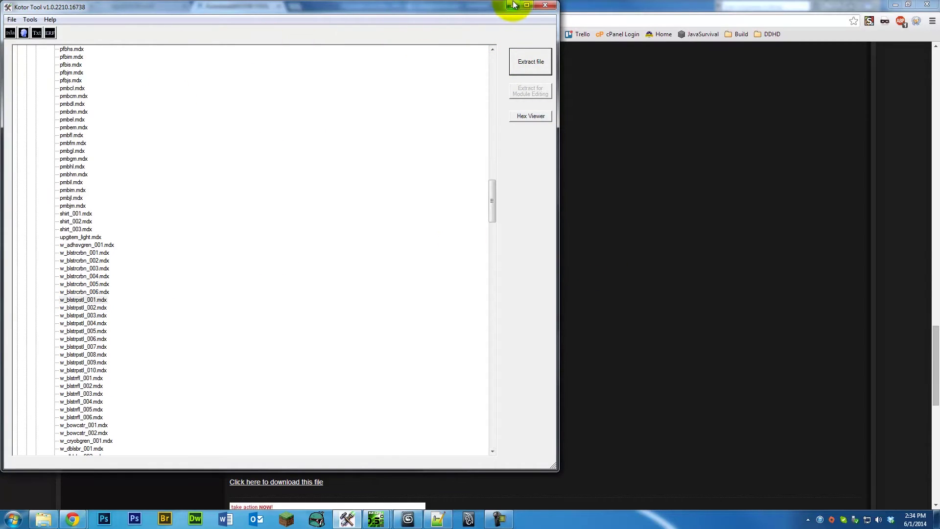
- Load w_blstrpstl_001.mdl in MDLOps, run Read and write model, and minimize the console
mouse_move(376, 520)
left_click(424, 479)
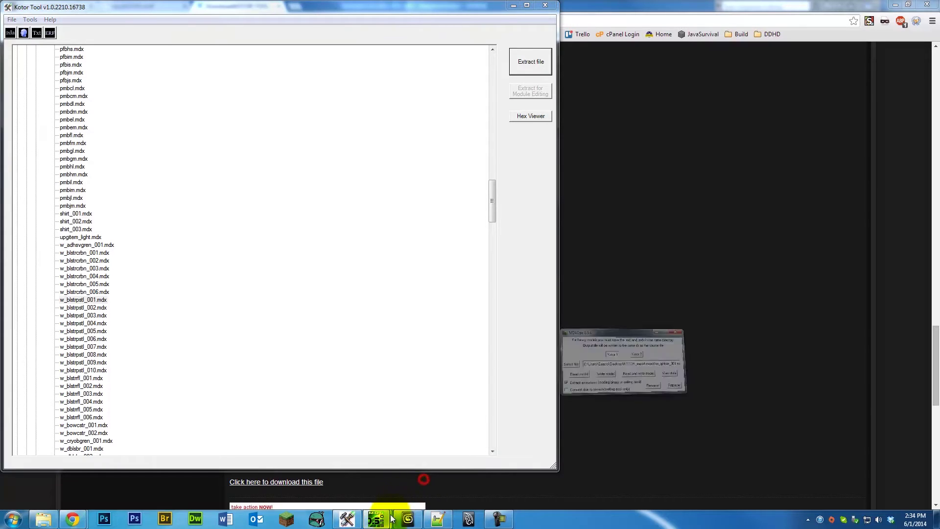
left_click(371, 490)
left_click(702, 272)
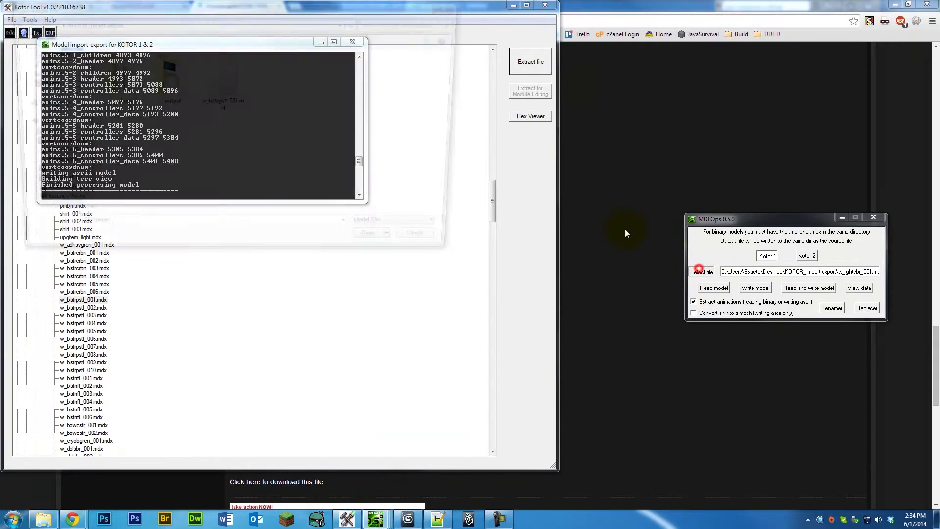
double_click(219, 78)
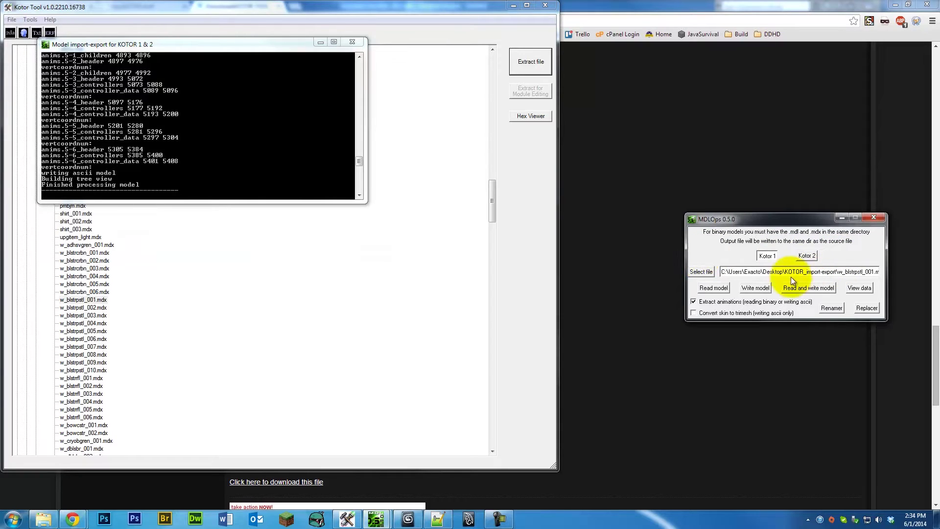
left_click(819, 289)
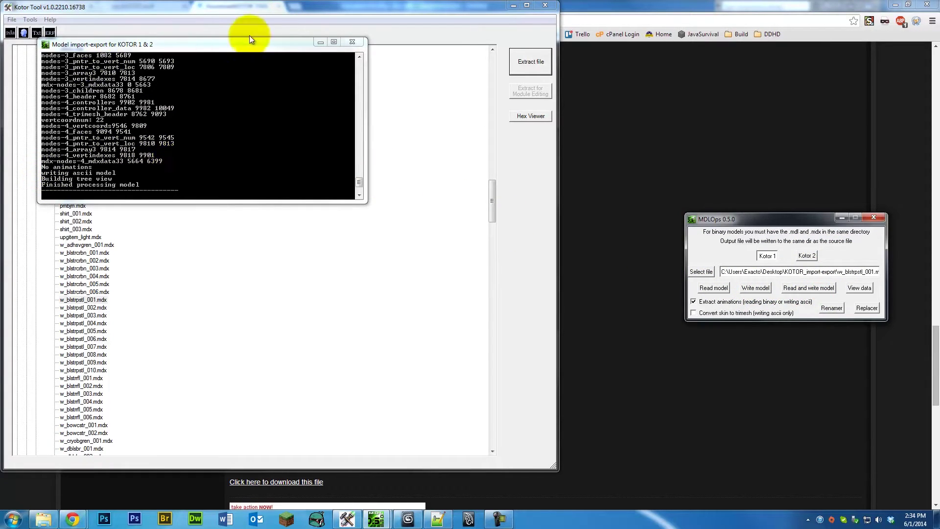
left_click(319, 42)
- Preview w_blstrpstl_001-textures.txt in KOTOR_import-export, which names texture w_blstrpstl_001
left_click(842, 217)
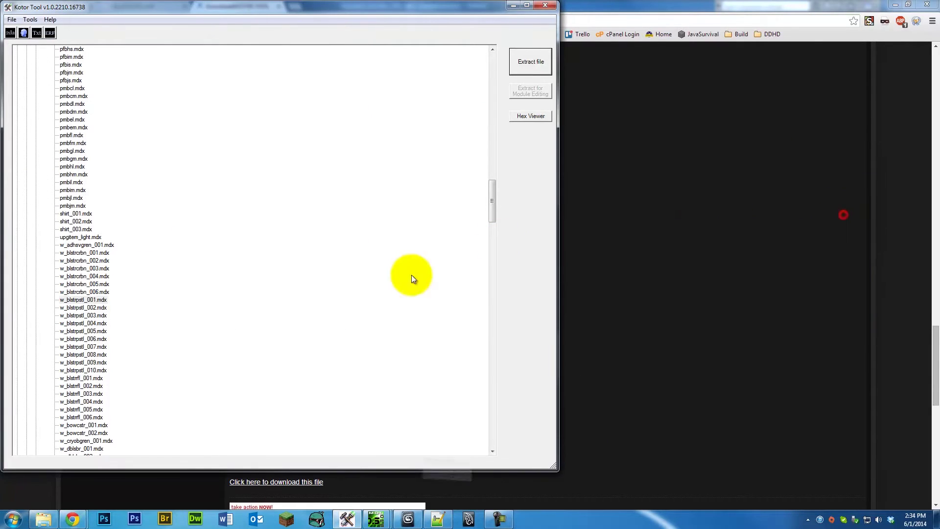
left_click(43, 520)
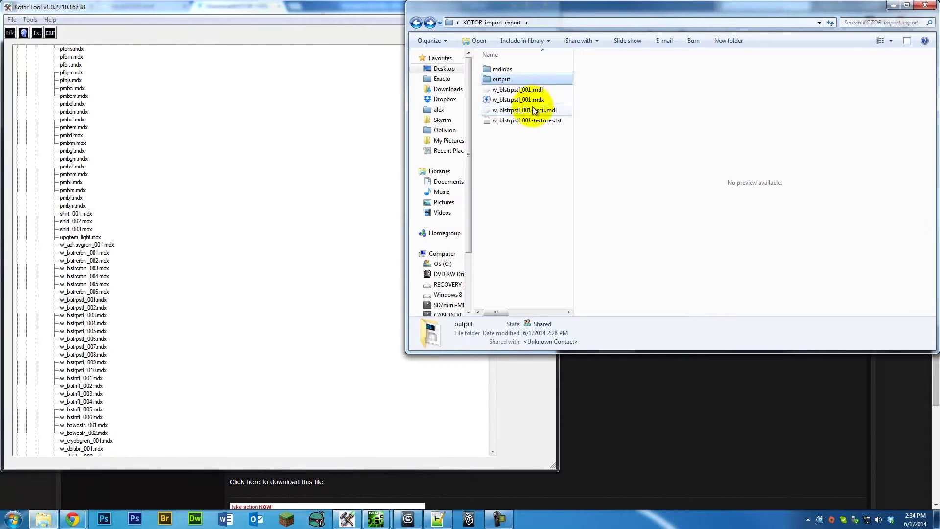
left_click(527, 121)
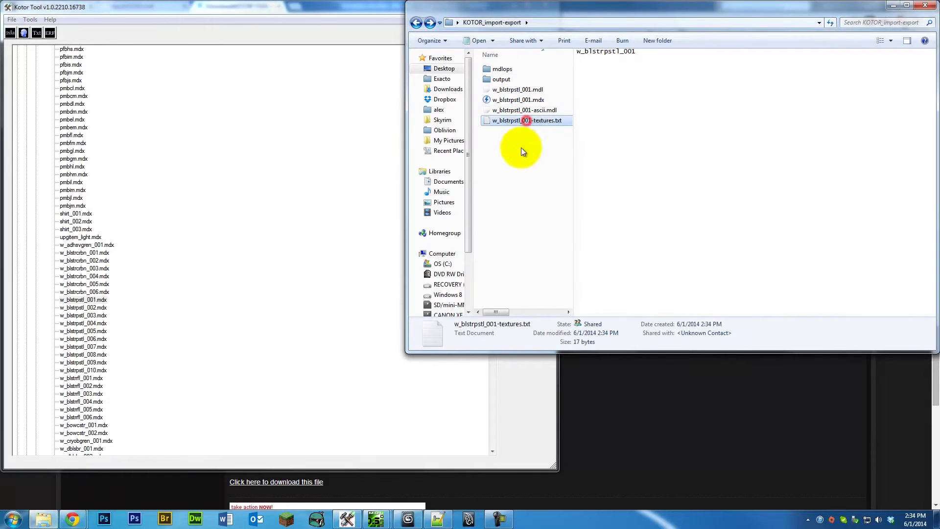
left_click(637, 54)
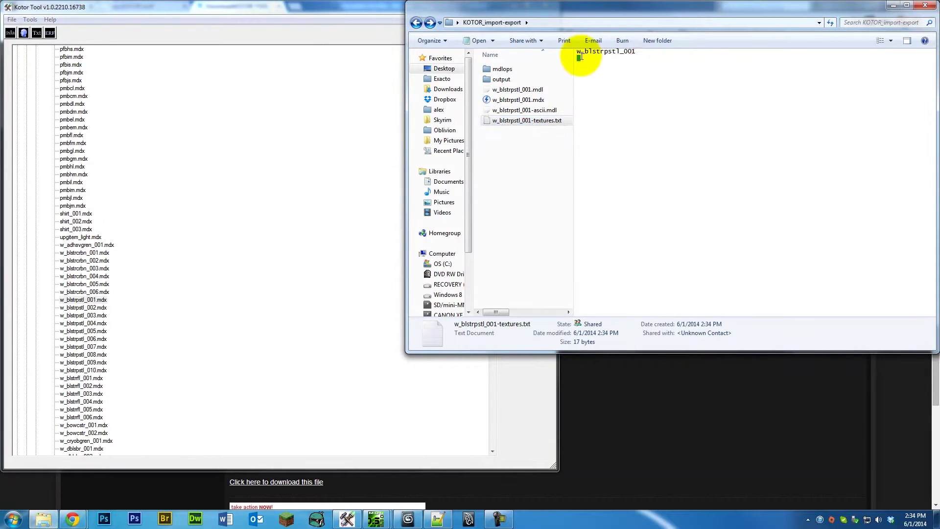
left_click(581, 53)
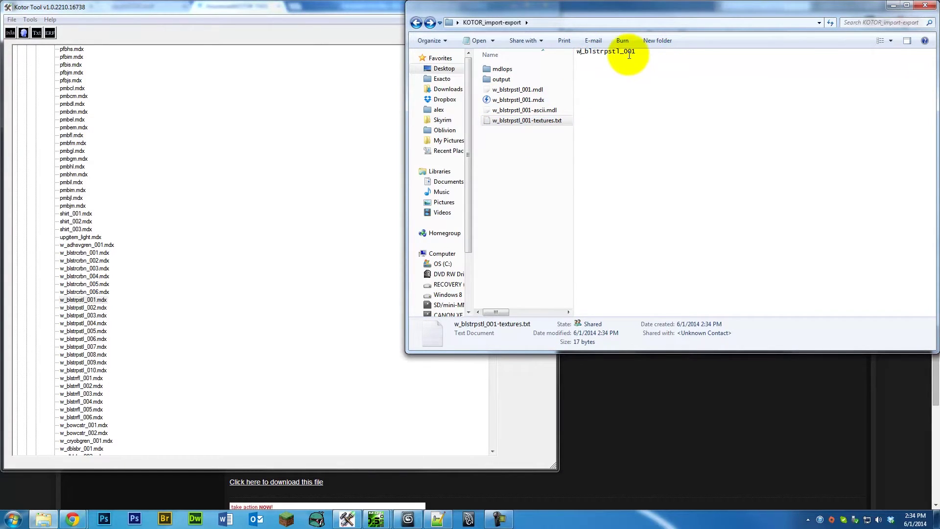
- Back in Kotor Tool, collapse the items.bif and BIFs trees to reach the texture packs
left_click(266, 129)
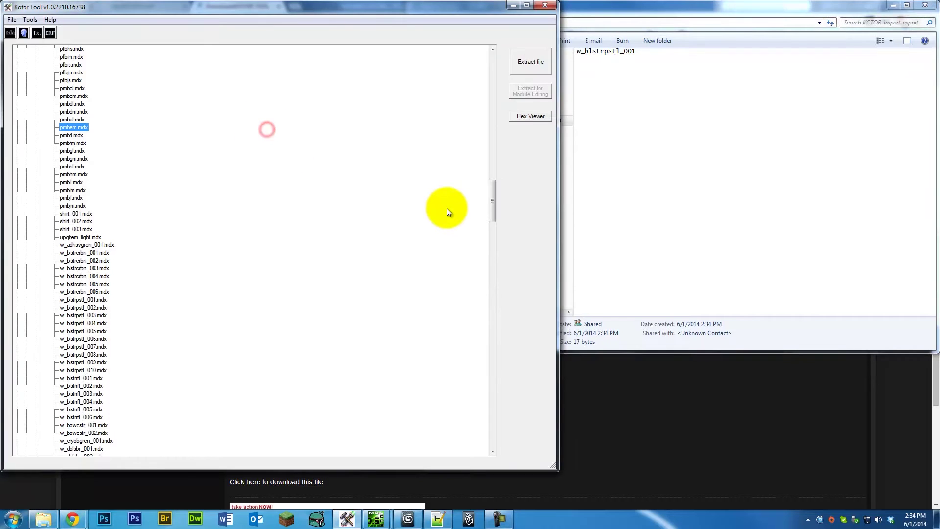
left_click(491, 193)
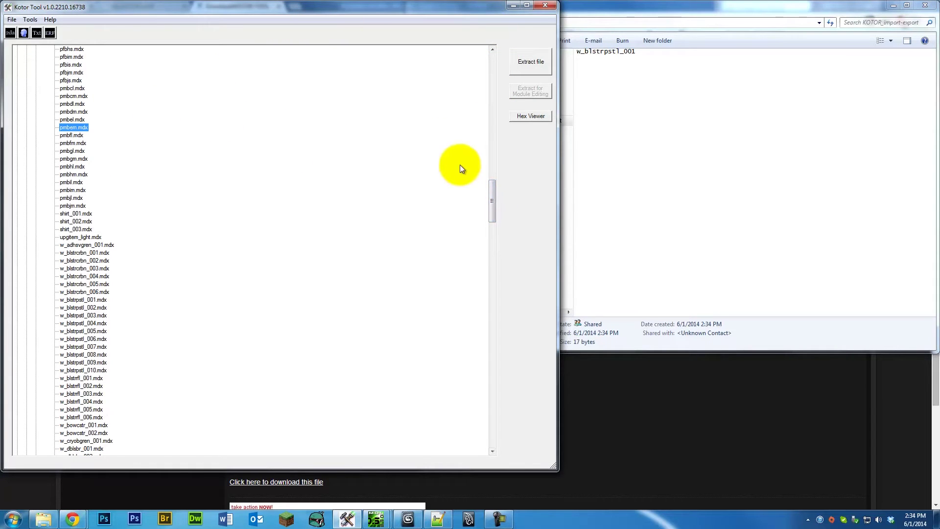
left_click_drag(492, 188, 492, 53)
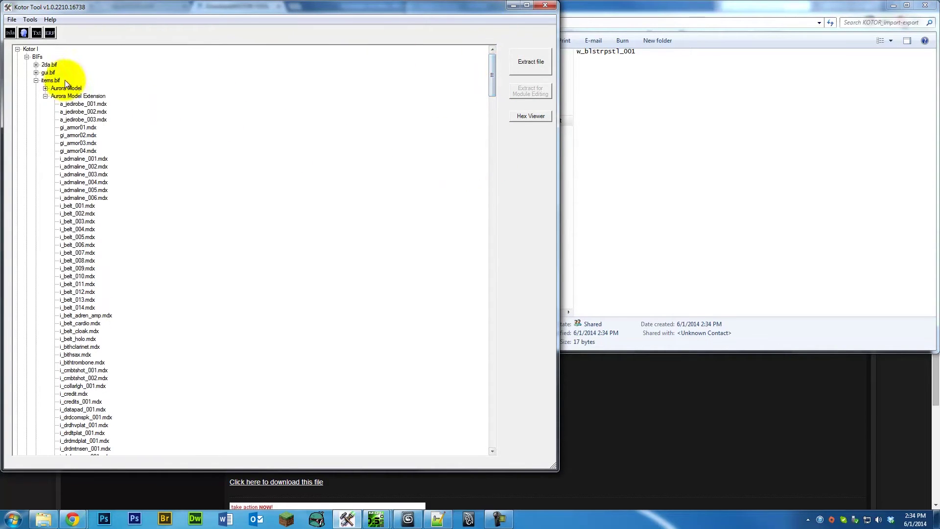
left_click(36, 80)
left_click(27, 57)
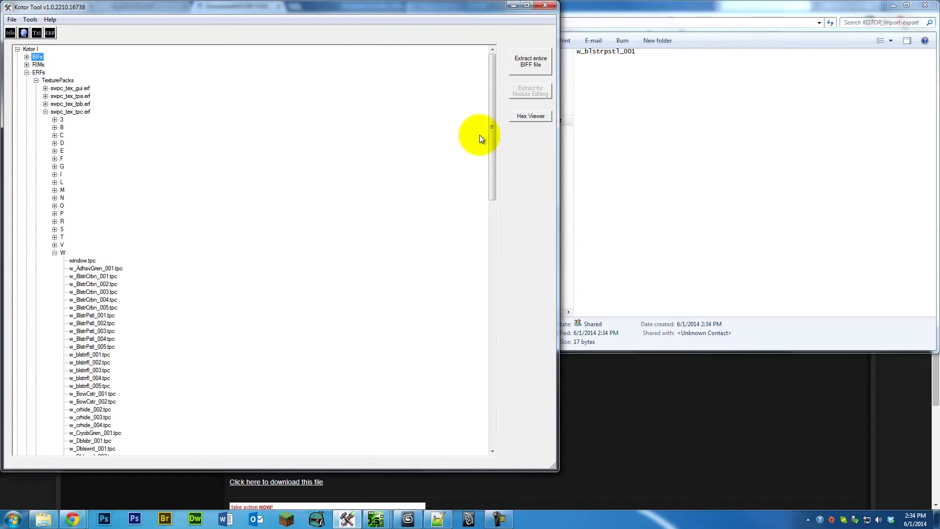
left_click_drag(491, 128, 491, 174)
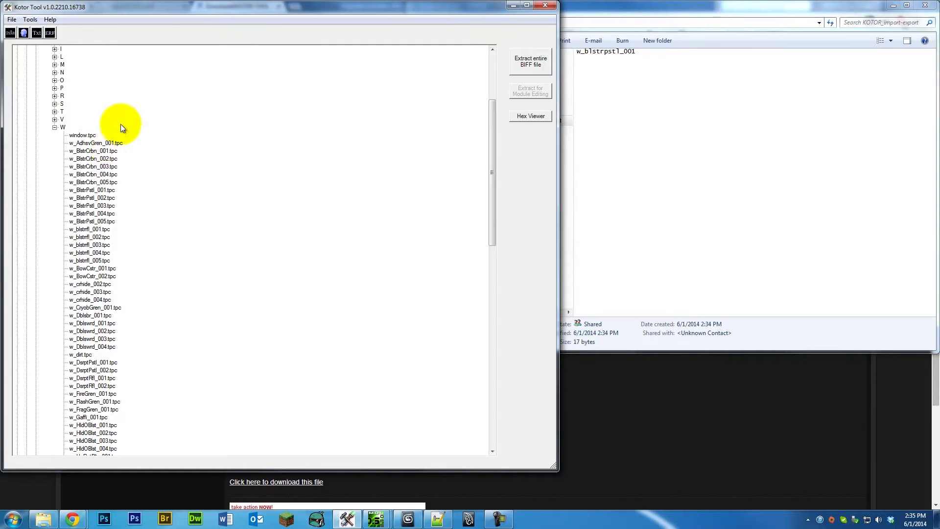
- Extract w_BlstrPstl_001.tpc as a TGA into the KOTOR_import-export folder
left_click(94, 189)
left_click(541, 64)
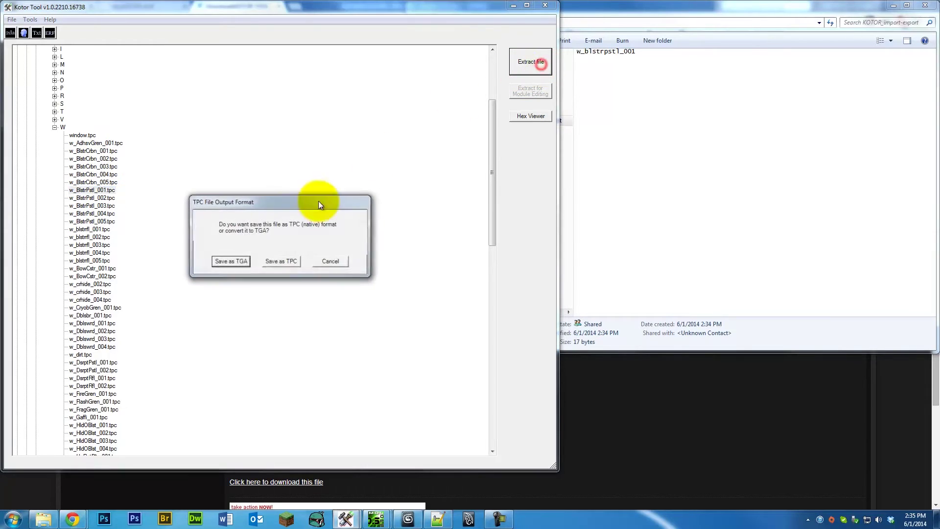
left_click(222, 263)
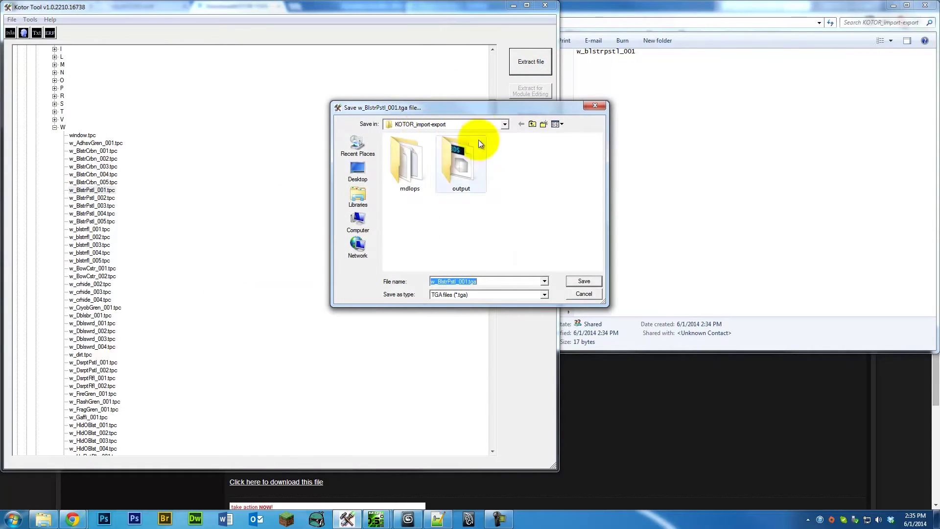
left_click(575, 278)
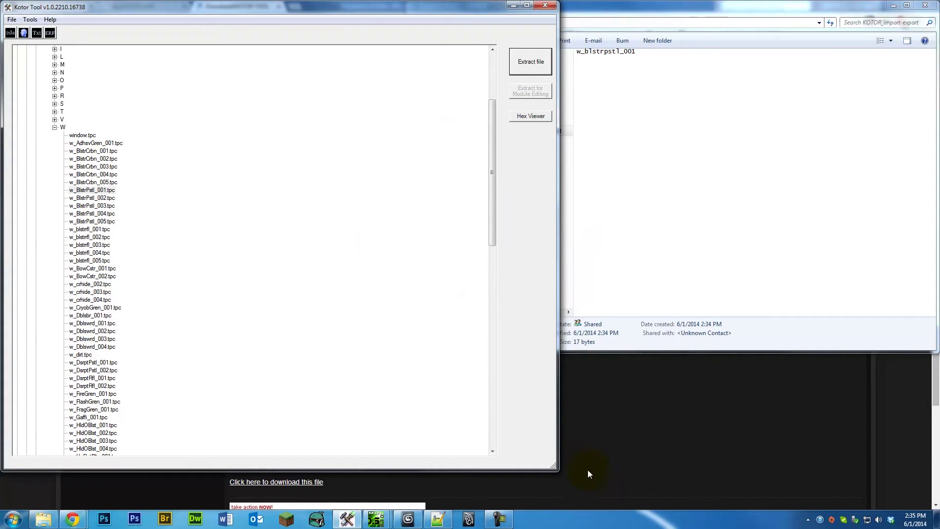
left_click(637, 380)
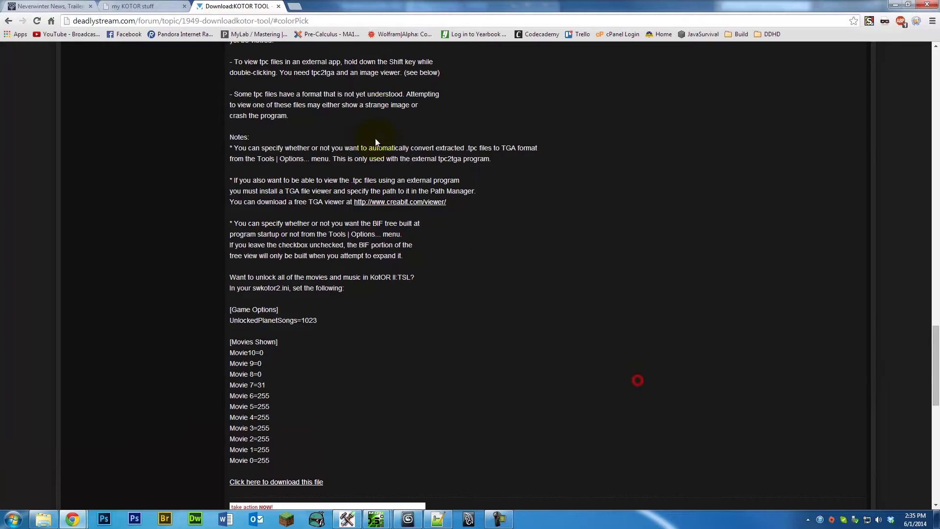
left_click(408, 519)
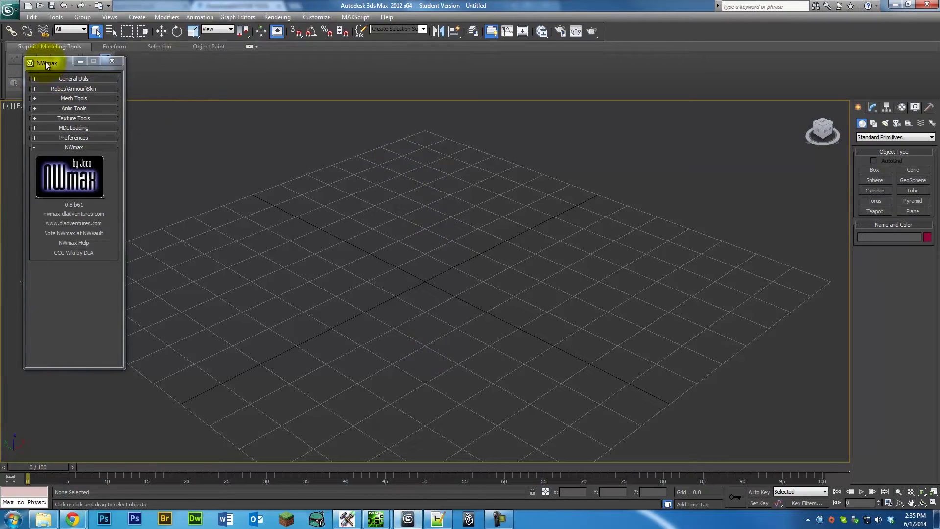
- Expand and collapse NWmax's General Utils rollout, then open MDL Loading
left_click(69, 78)
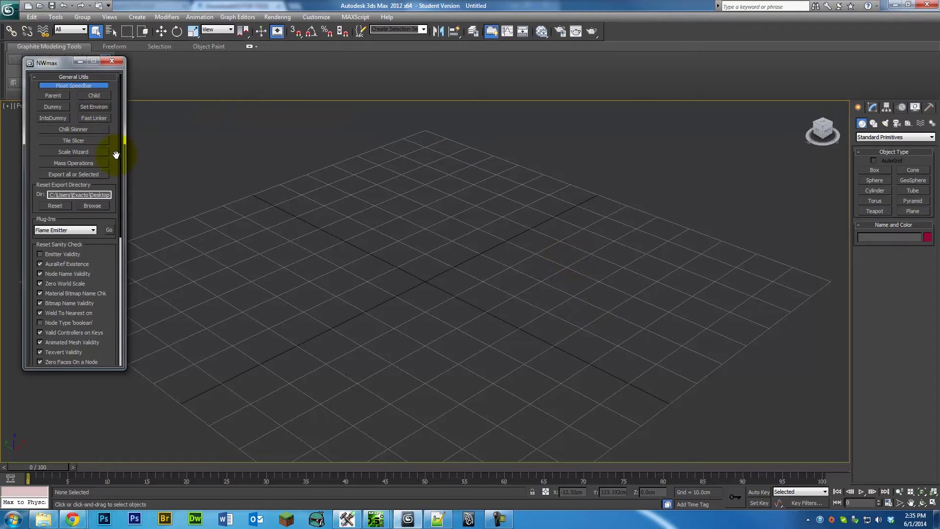
left_click(78, 77)
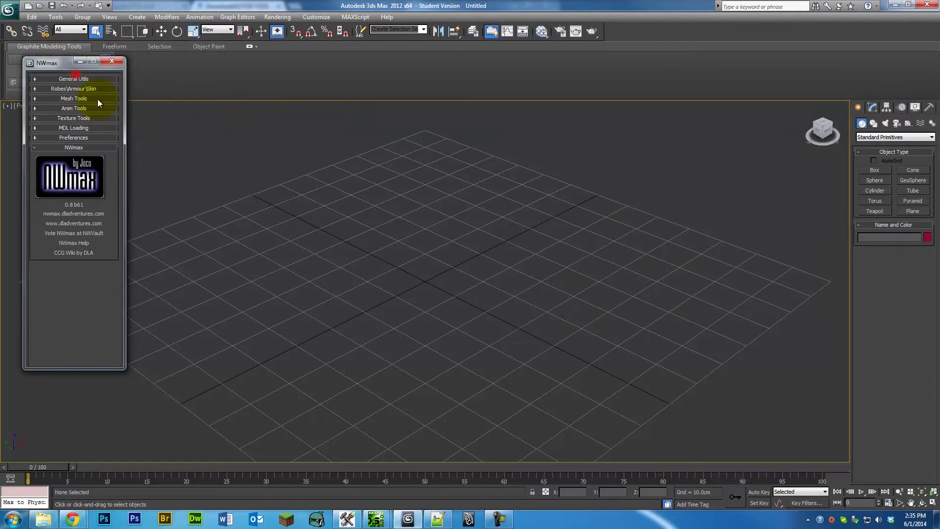
left_click(70, 127)
- Import w_blstrpstl_001-ascii.mdl with Import Geom Only and recentre the view on the pistol
left_click(69, 163)
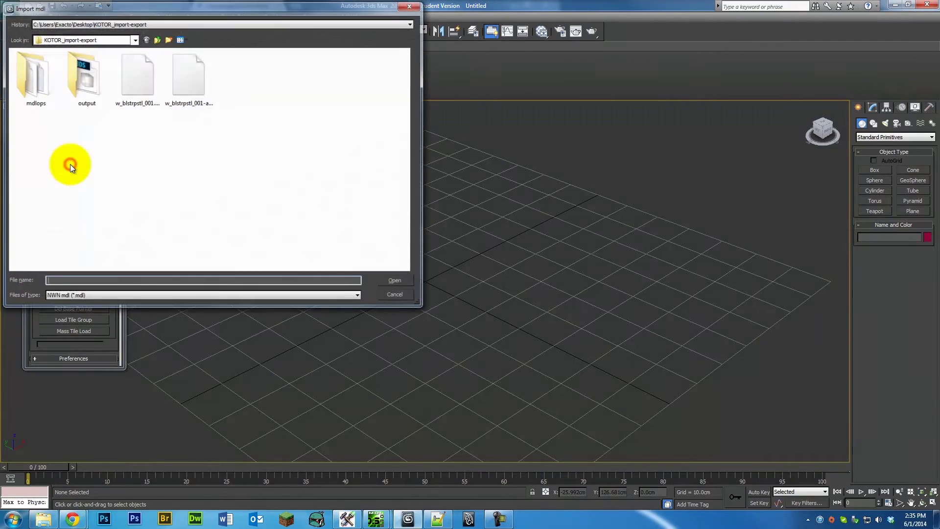
left_click(177, 62)
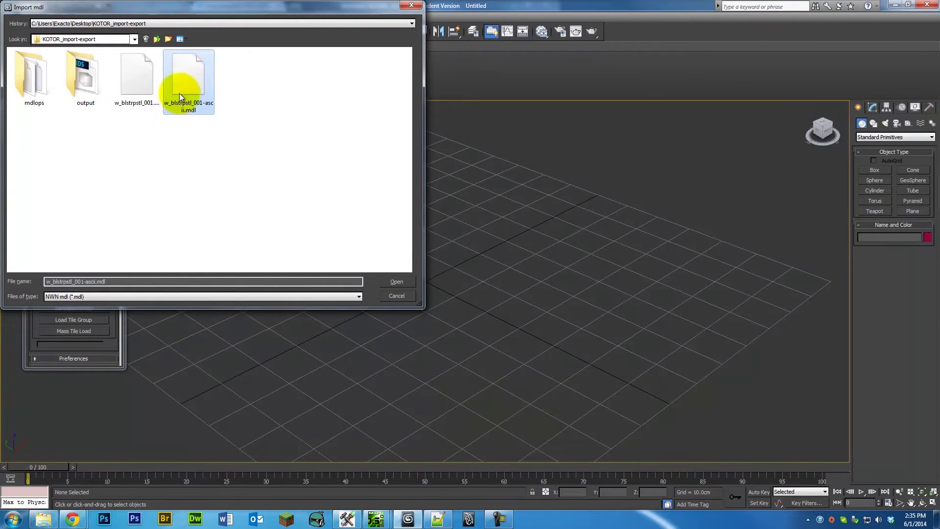
left_click(391, 282)
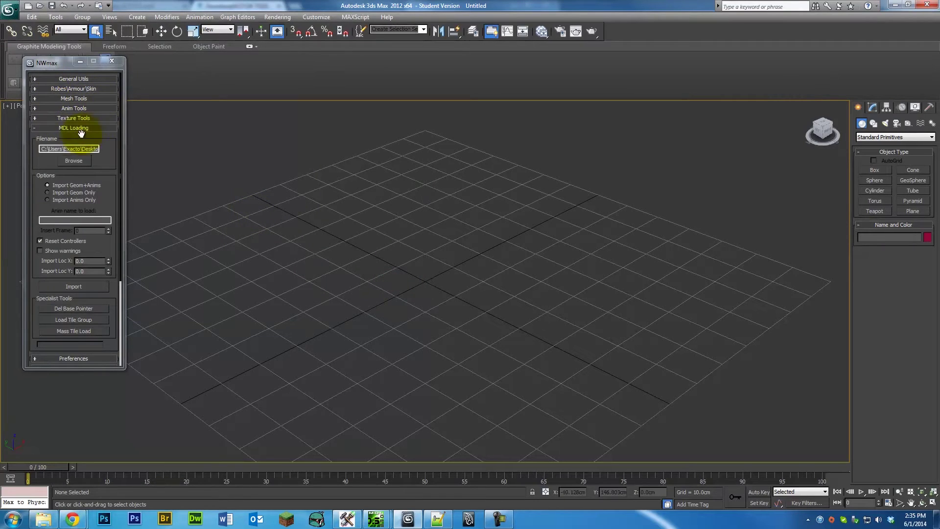
left_click(46, 192)
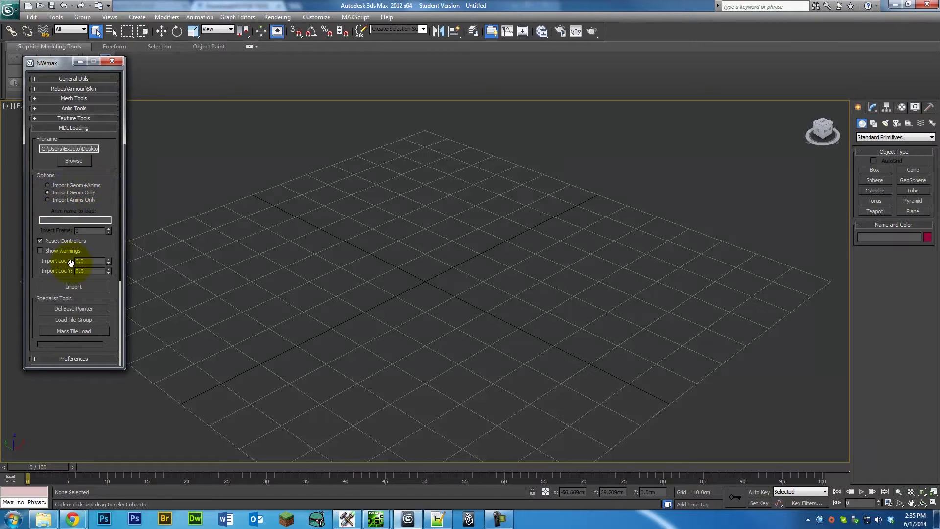
left_click(72, 287)
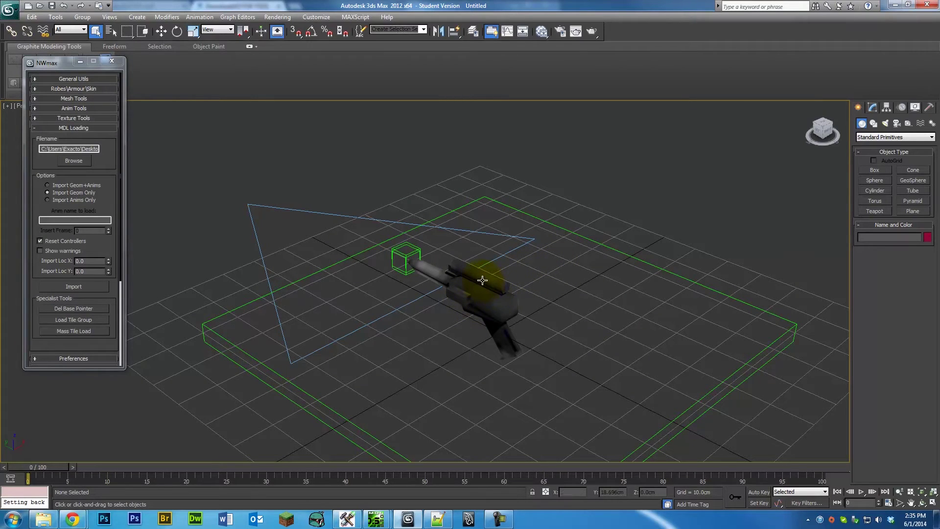
middle_click_drag(479, 280, 488, 256)
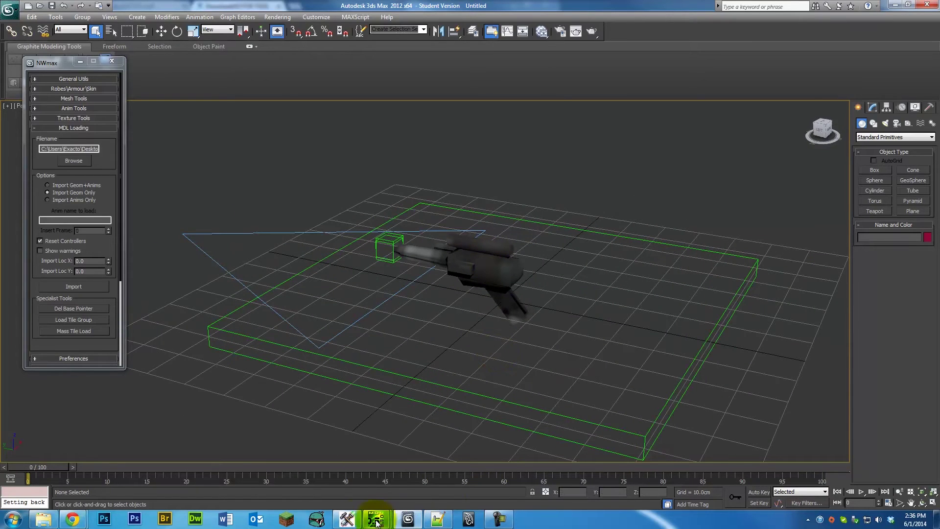
left_click(347, 519)
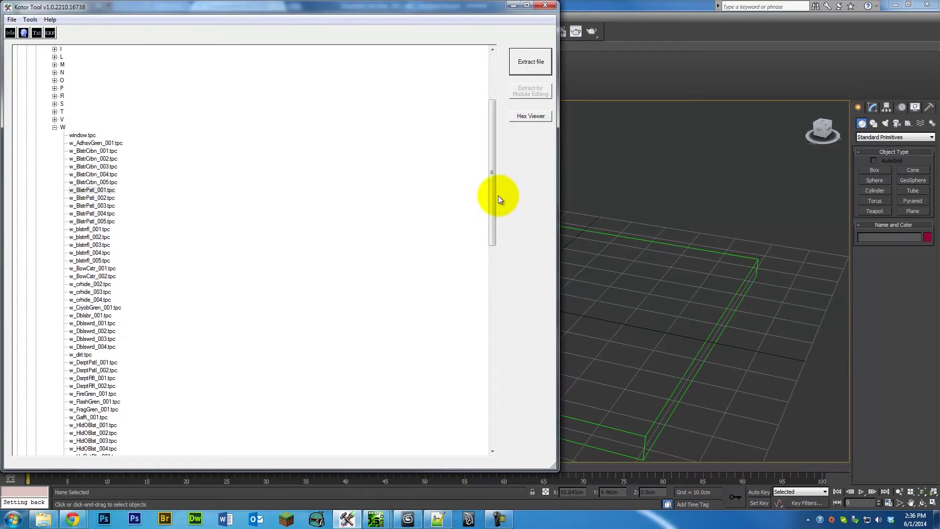
- Collapse swpc_tex_tpc.erf, expand swpc_tex_tpa.erf, and minimize Kotor Tool
left_click_drag(494, 196, 491, 157)
left_click(85, 112)
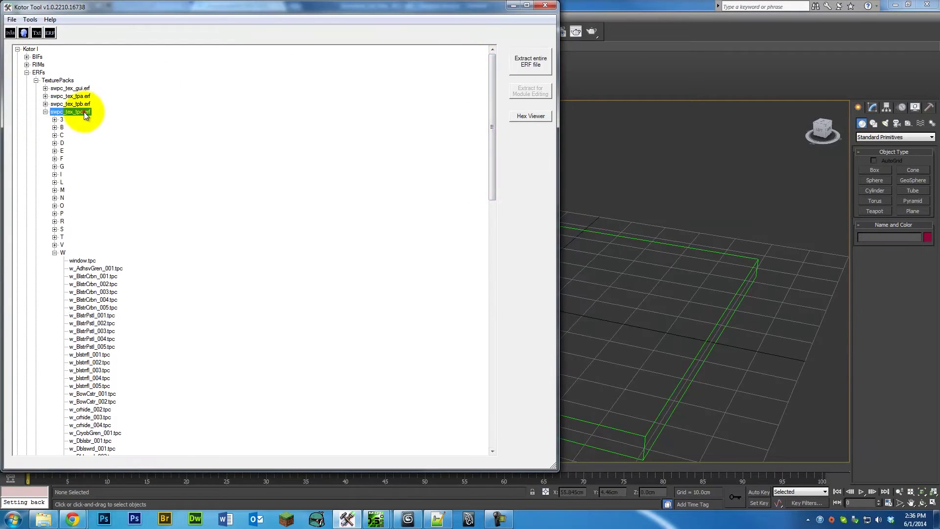
left_click(82, 96)
left_click(45, 111)
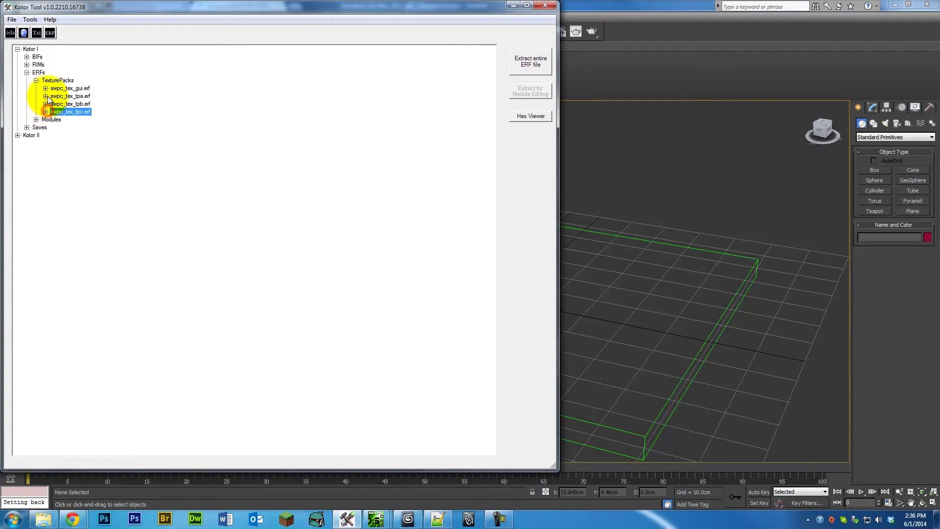
left_click(45, 96)
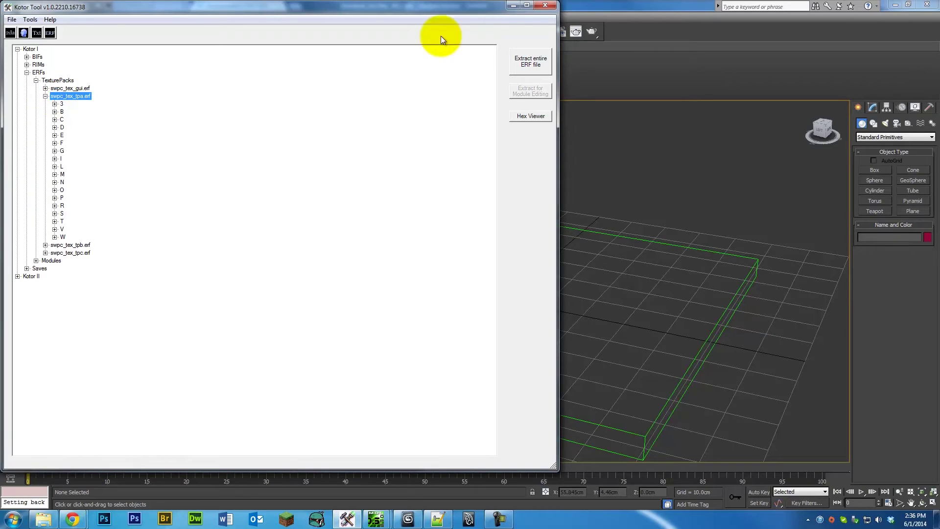
left_click(513, 6)
- Select both imported pistol objects and group them under the name 'gun_old'
scroll(470, 207, "up", 6)
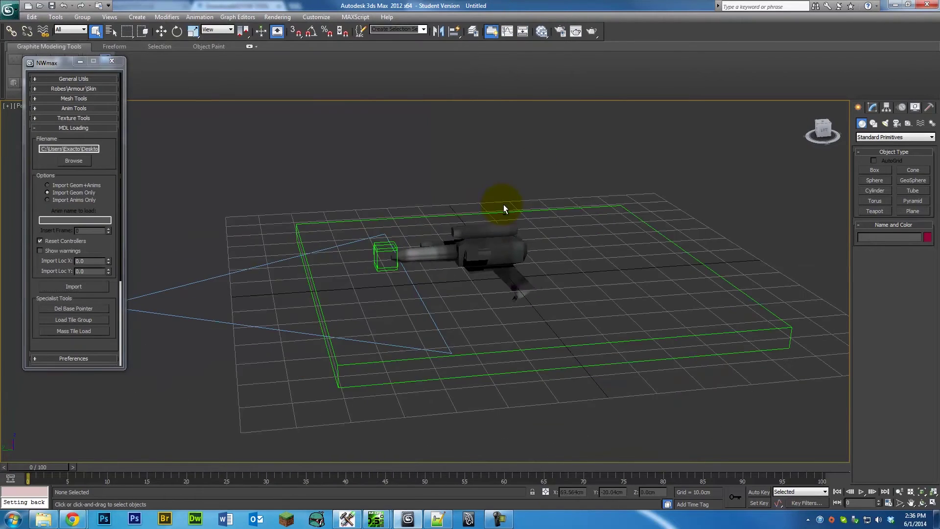
scroll(539, 202, "down", 5)
middle_click_drag(556, 193, 559, 220, "alt")
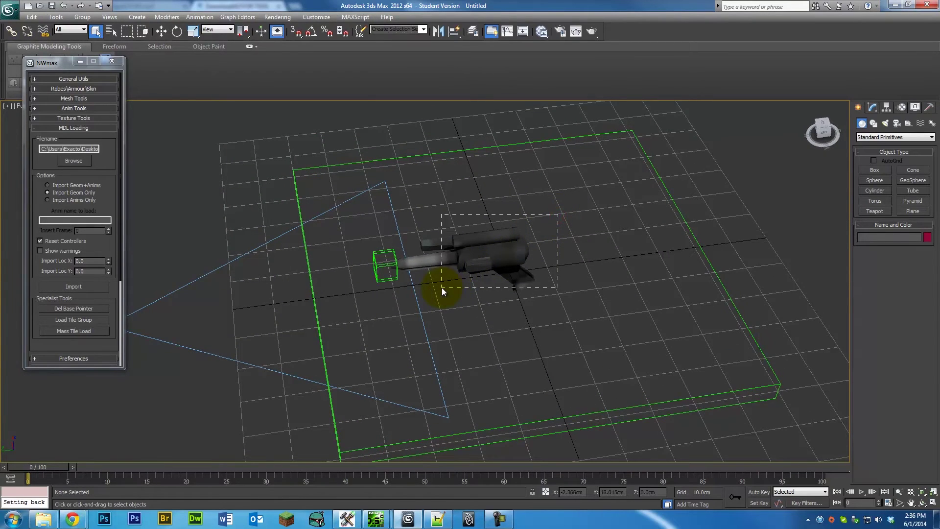
left_click_drag(442, 287, 441, 287)
middle_click_drag(510, 299, 519, 244, "alt")
left_click(82, 16)
left_click(94, 29)
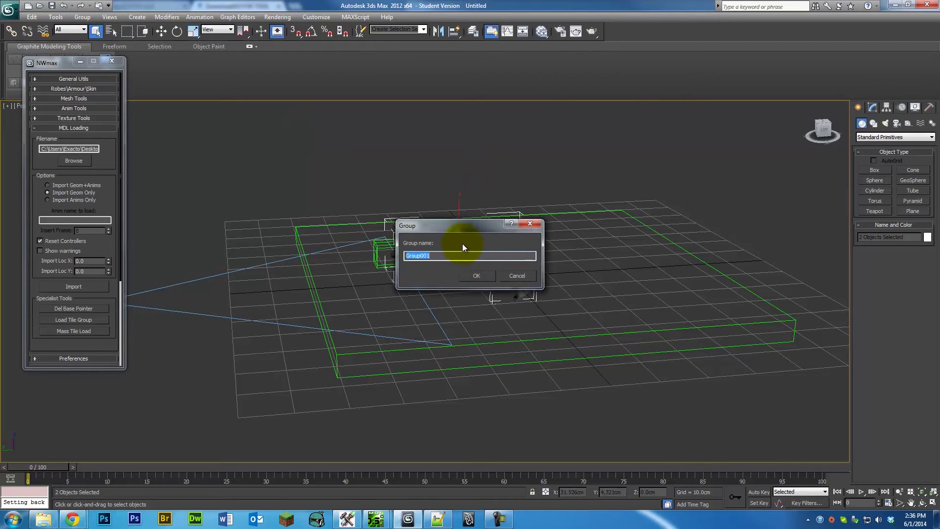
type("gun_old")
key("Return")
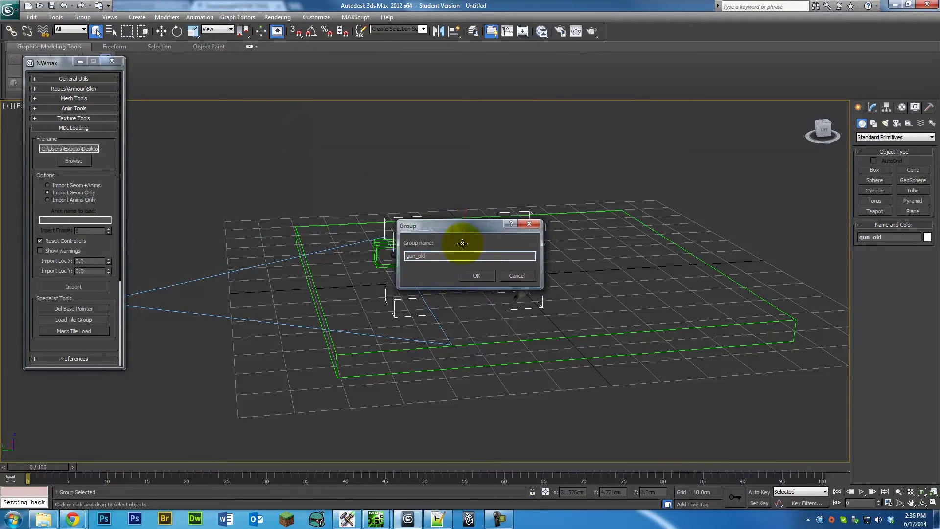
left_click(577, 249)
middle_click_drag(576, 249, 602, 253, "alt")
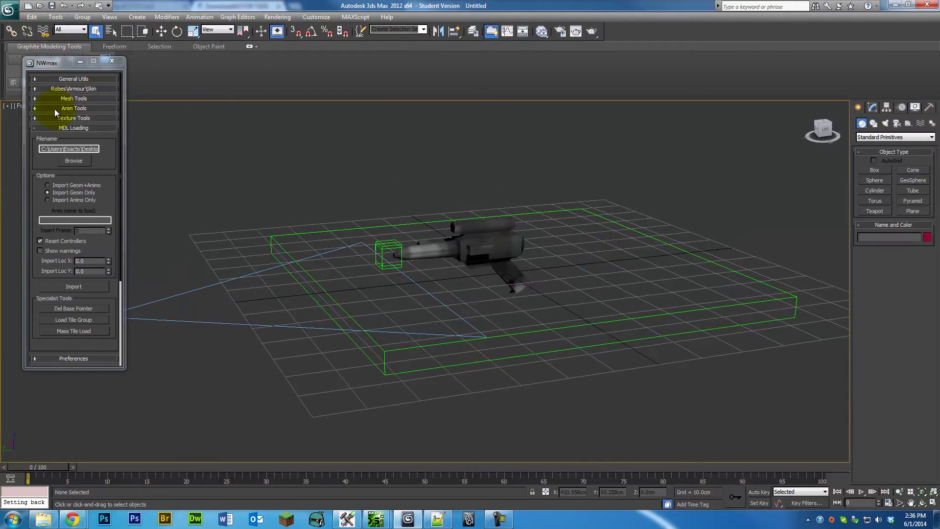
left_click(37, 128)
- Import output.3ds from Desktop > KOTOR_import-export > output, choosing Merge
left_click(10, 9)
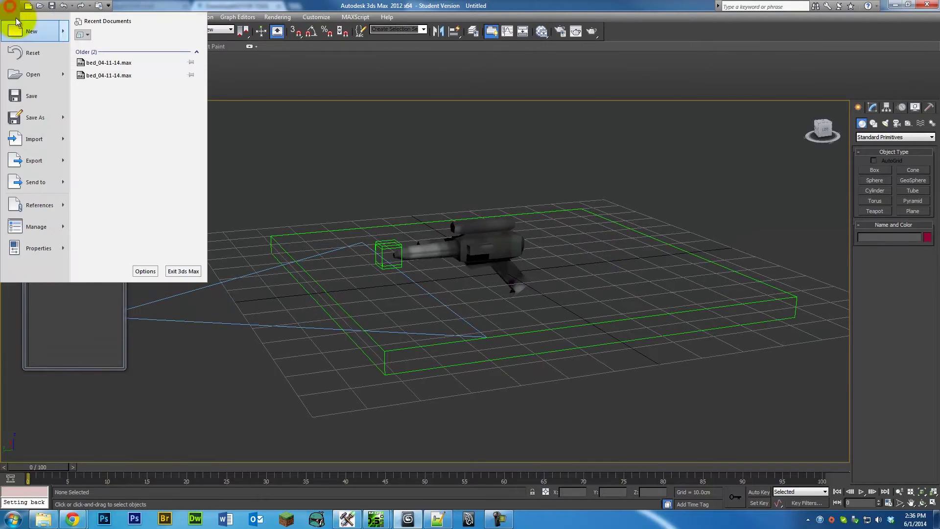
mouse_move(20, 139)
left_click(19, 138)
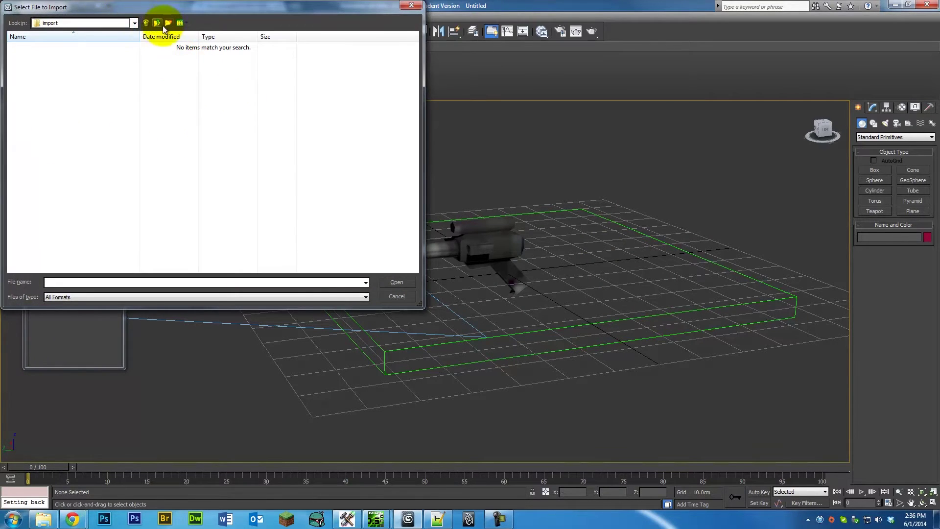
left_click(133, 23)
left_click(54, 32)
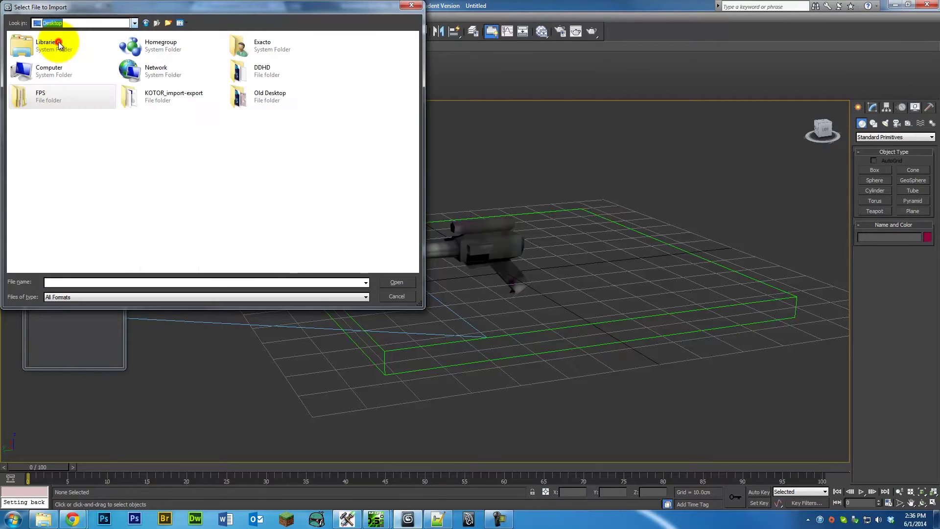
double_click(164, 100)
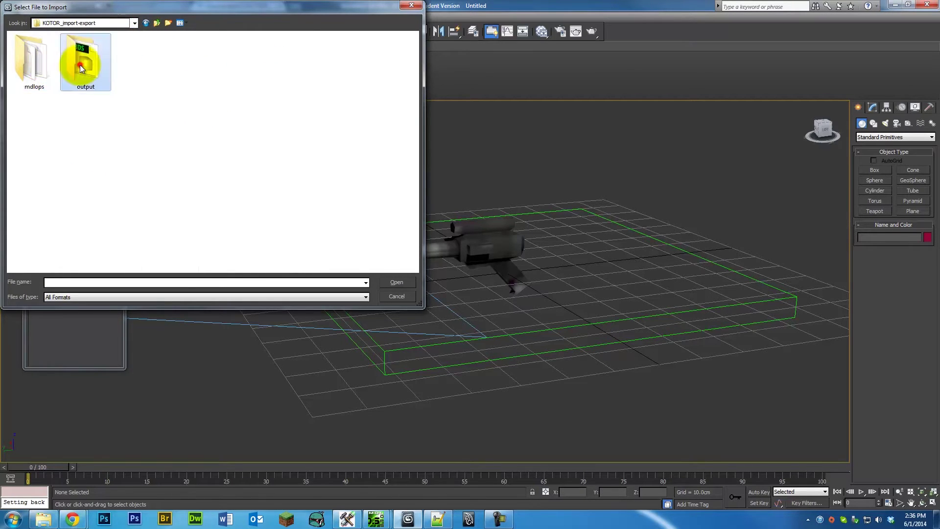
double_click(81, 65)
left_click(43, 63)
left_click(385, 279)
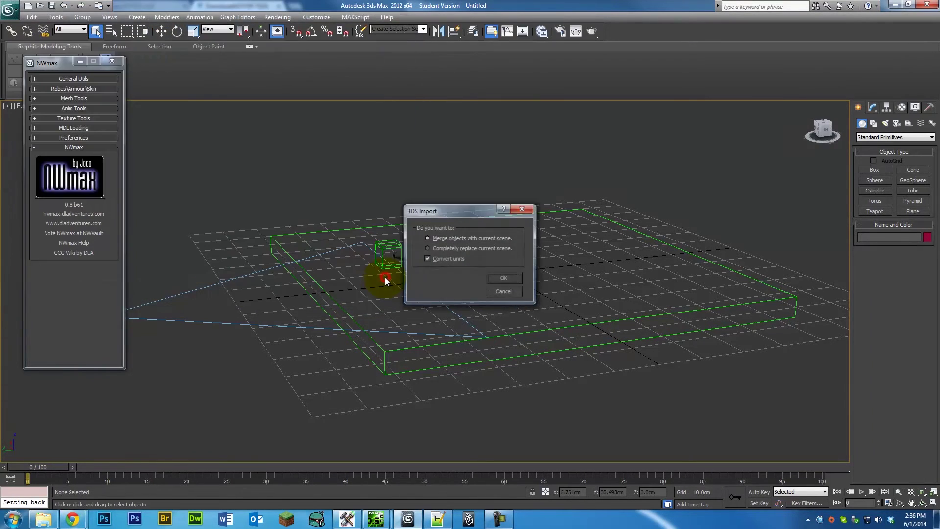
left_click(509, 276)
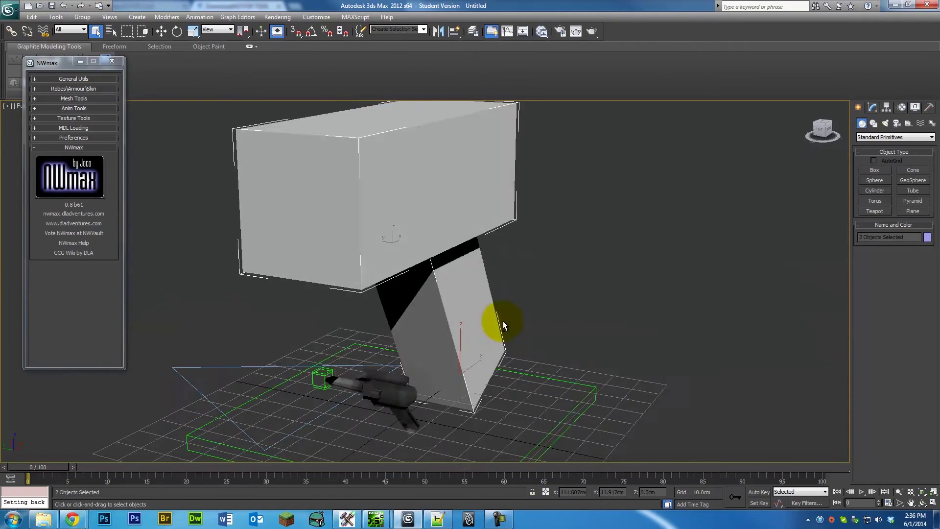
- Select the lower and top gun boxes and group them in a first attempt
middle_click_drag(504, 323, 478, 322, "alt")
left_click(466, 293)
left_click(397, 211)
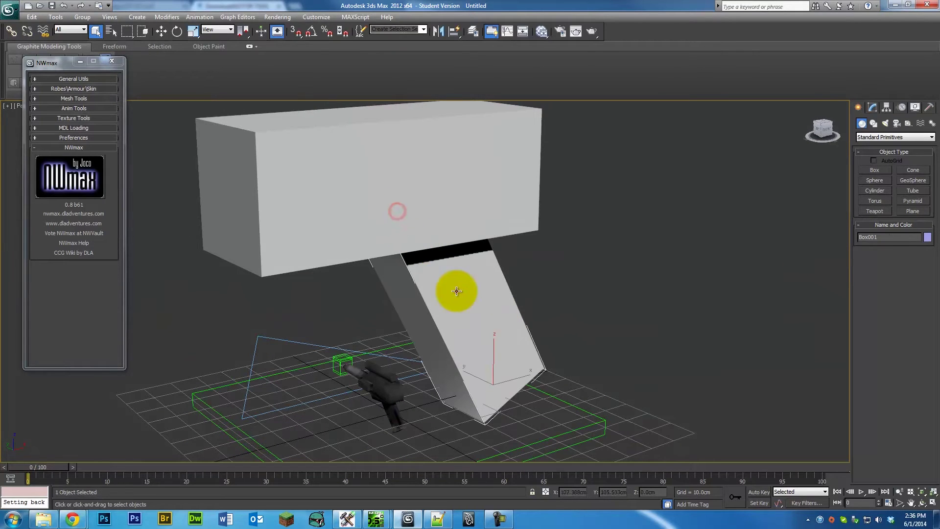
left_click(331, 170)
left_click(82, 16)
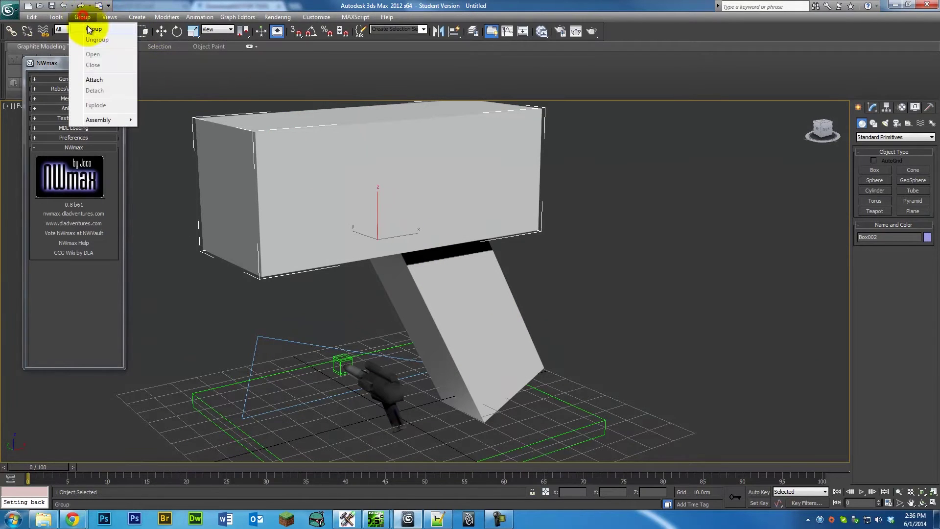
left_click(87, 26)
left_click(474, 272)
- Turn on Angle Snap and try rotating the group, cancelling the rotation
middle_click_drag(473, 272, 409, 193, "alt")
key("e")
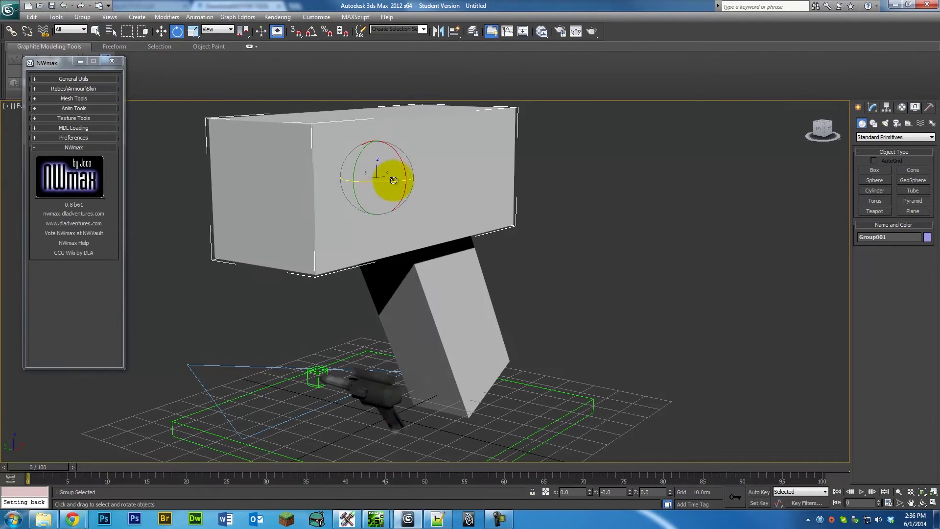
left_click(311, 33)
left_click(385, 174)
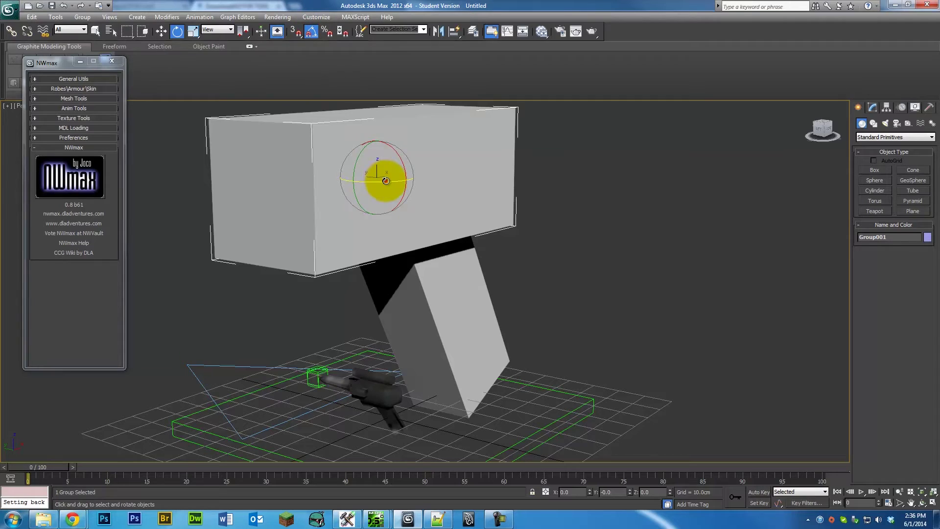
left_click_drag(385, 181, 304, 175)
right_click(304, 174)
- Reselect the top and handle boxes, group them, then ungroup them again
left_click(453, 287)
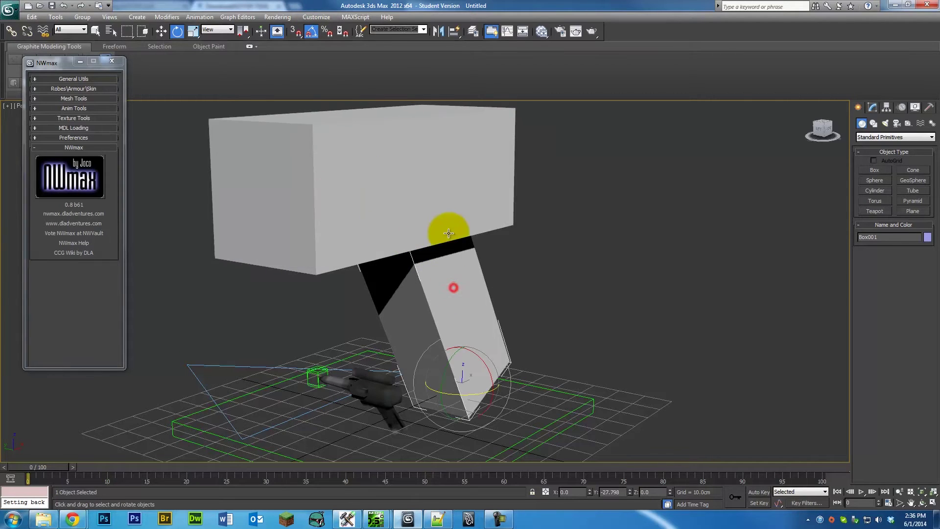
left_click(439, 201)
left_click(426, 269, "ctrl")
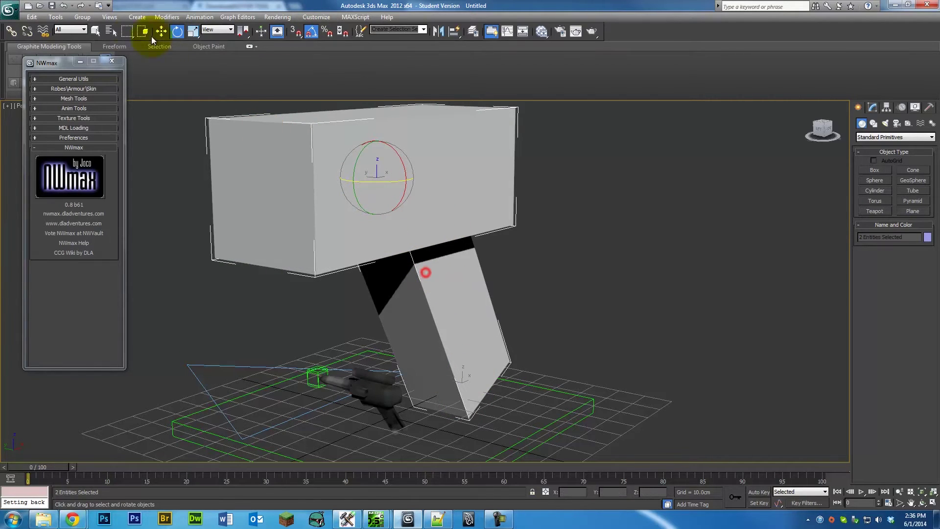
left_click(92, 18)
left_click(90, 28)
left_click(268, 176)
left_click(80, 19)
left_click(93, 38)
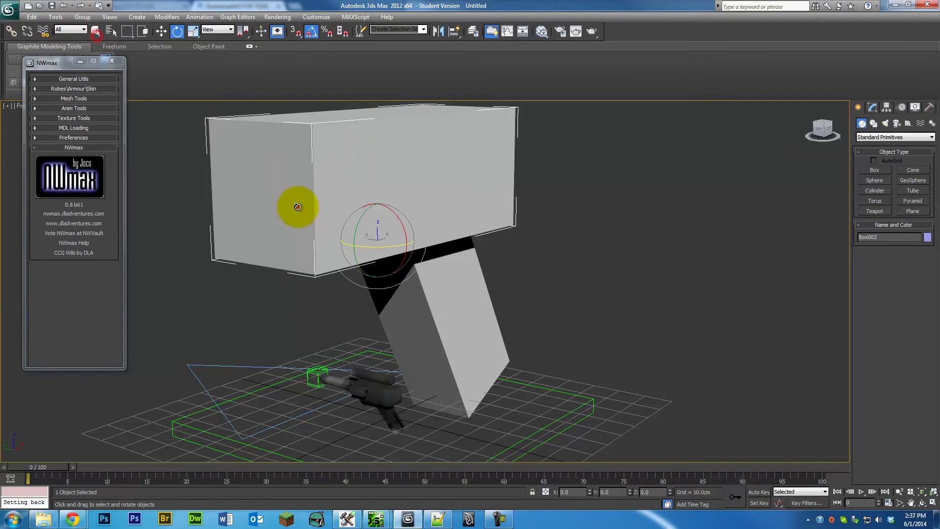
- Select Box002 and the handle box and group them under the name Group001
left_click(298, 206)
left_click(161, 31)
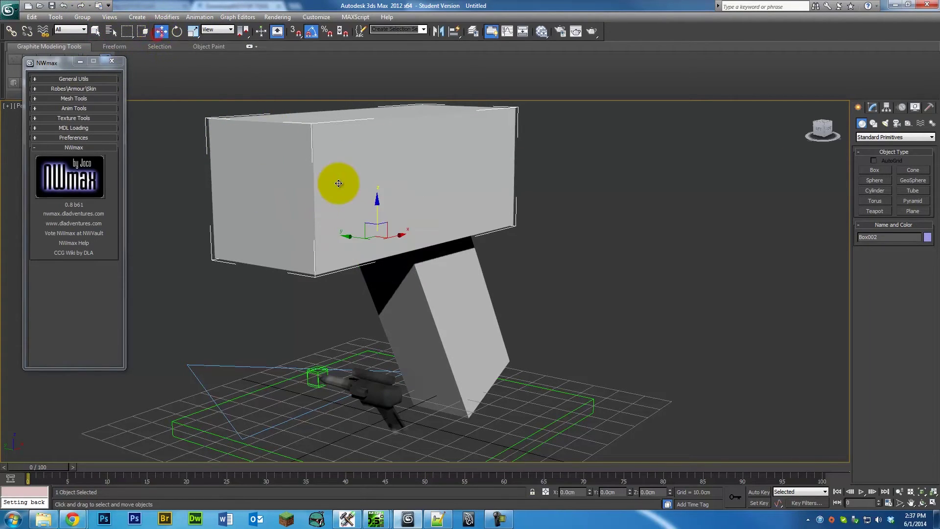
left_click(338, 181)
left_click(439, 289, "ctrl")
left_click(83, 17)
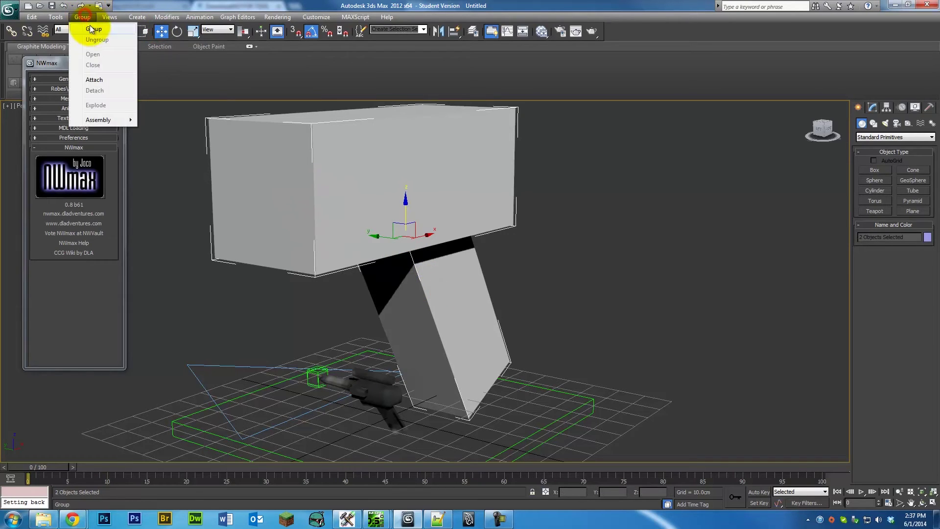
left_click(90, 28)
left_click(486, 269)
- Rotate Group001 90° about the vertical axis and scale it down uniformly
middle_click_drag(575, 231, 619, 225, "alt")
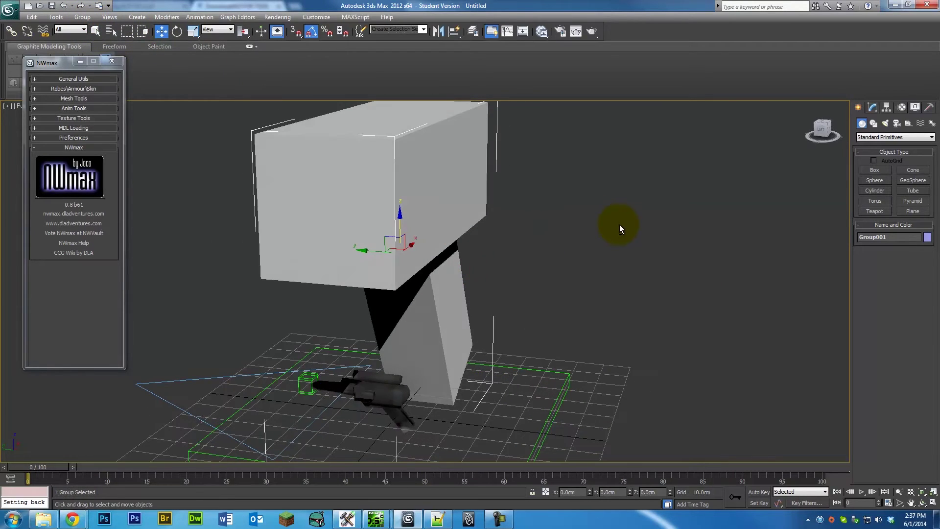
left_click(176, 31)
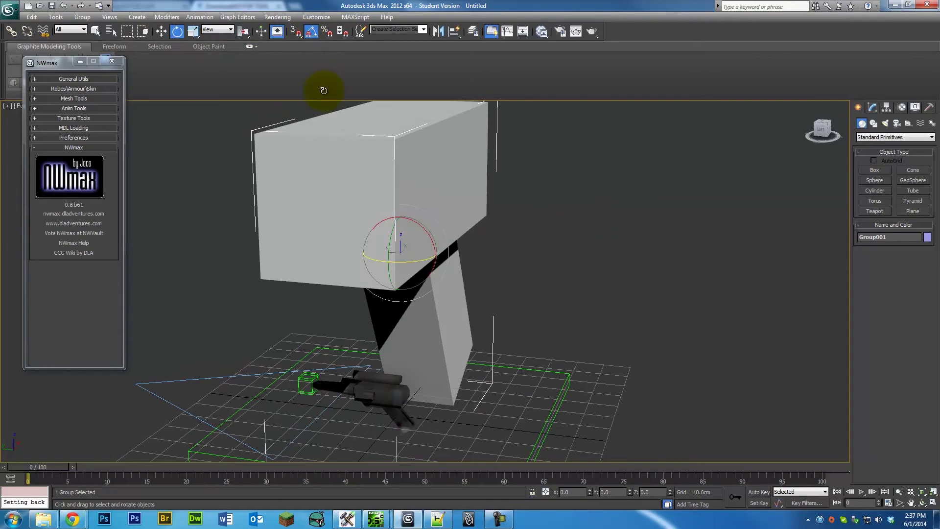
left_click_drag(414, 247, 370, 257)
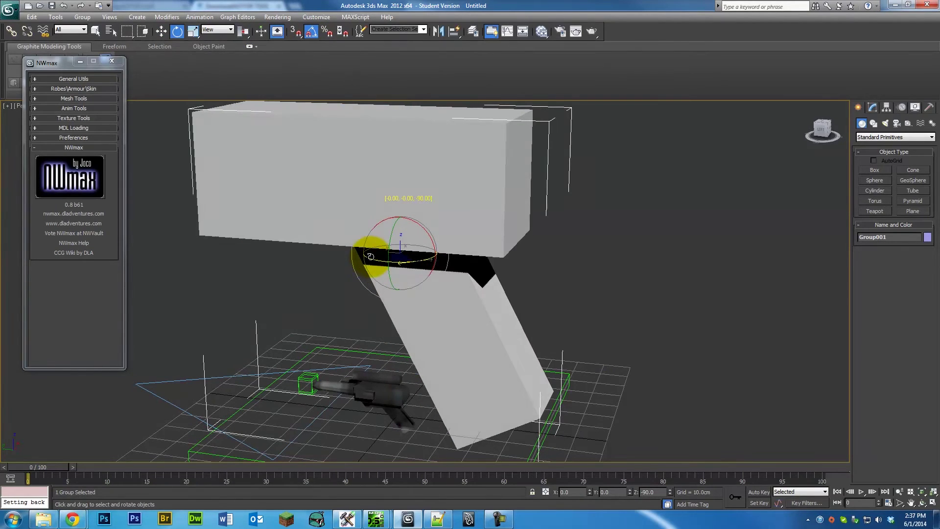
key("r")
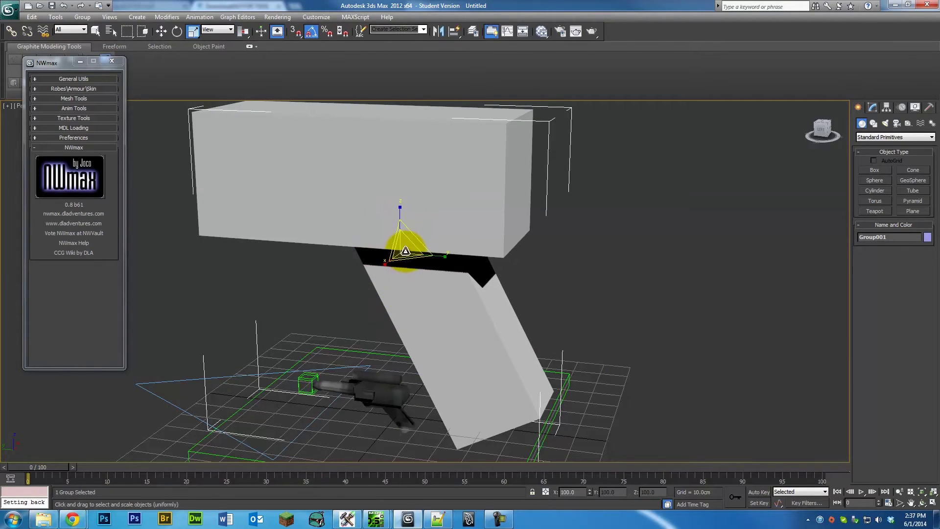
left_click_drag(403, 240, 247, 323)
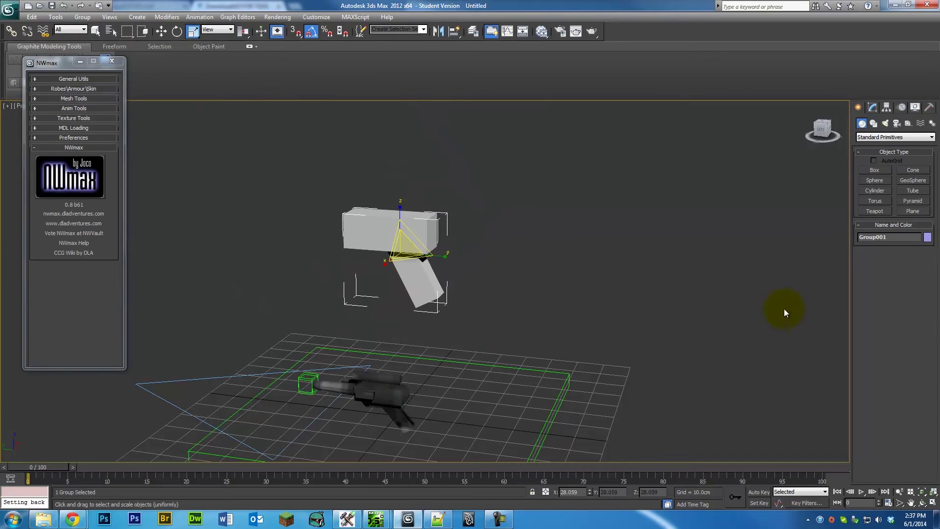
left_click_drag(352, 250, 338, 371)
- Move Group001 onto the gun_old pistol, lining it up along X, Y and height
key("w")
middle_click_drag(338, 370, 382, 402, "alt")
left_click_drag(386, 411, 542, 414)
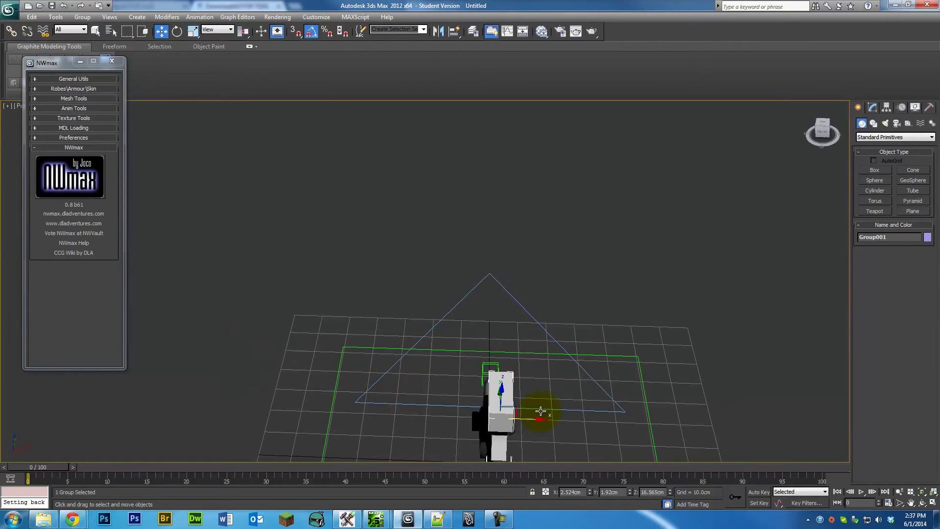
middle_click_drag(542, 414, 581, 394, "alt")
left_click_drag(496, 383, 508, 420)
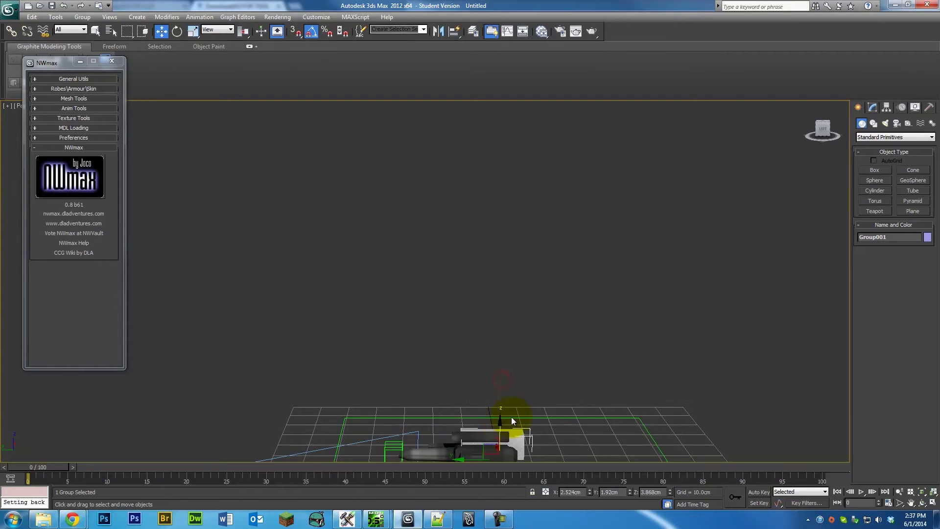
middle_click_drag(508, 419, 538, 330, "alt")
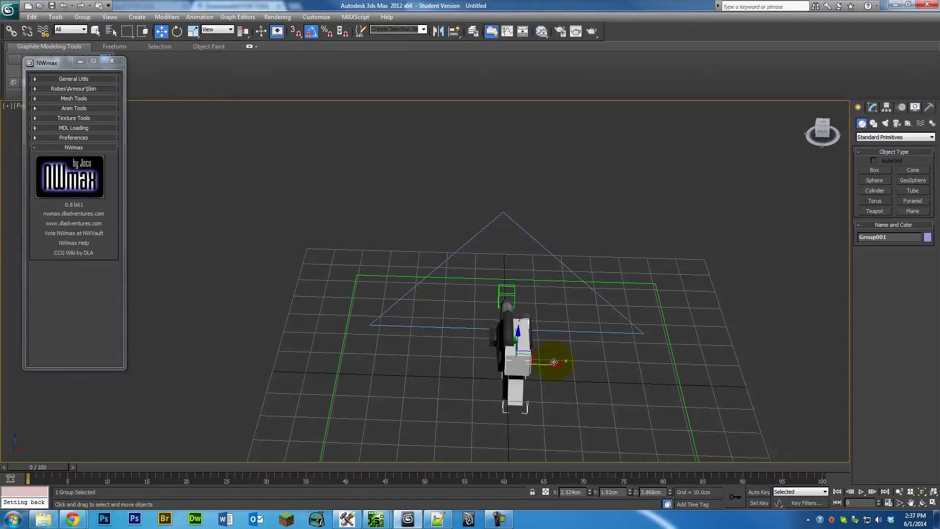
left_click_drag(554, 362, 545, 361)
middle_click_drag(545, 360, 630, 340, "alt")
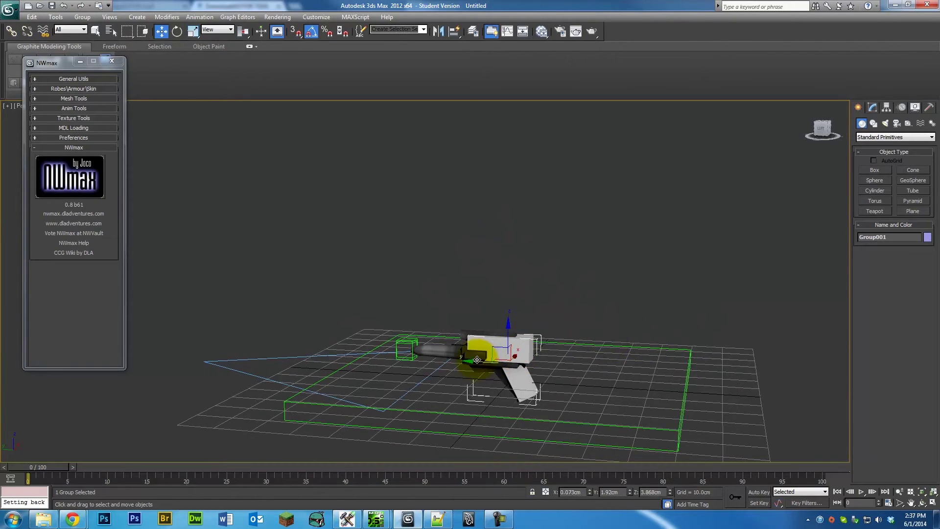
left_click_drag(469, 362, 457, 363)
middle_click_drag(457, 363, 470, 395, "alt")
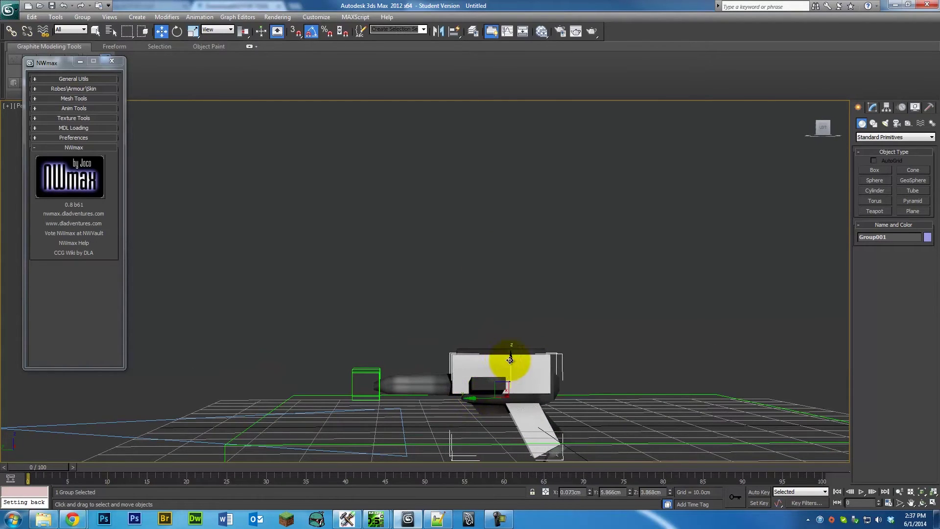
left_click_drag(508, 361, 510, 371)
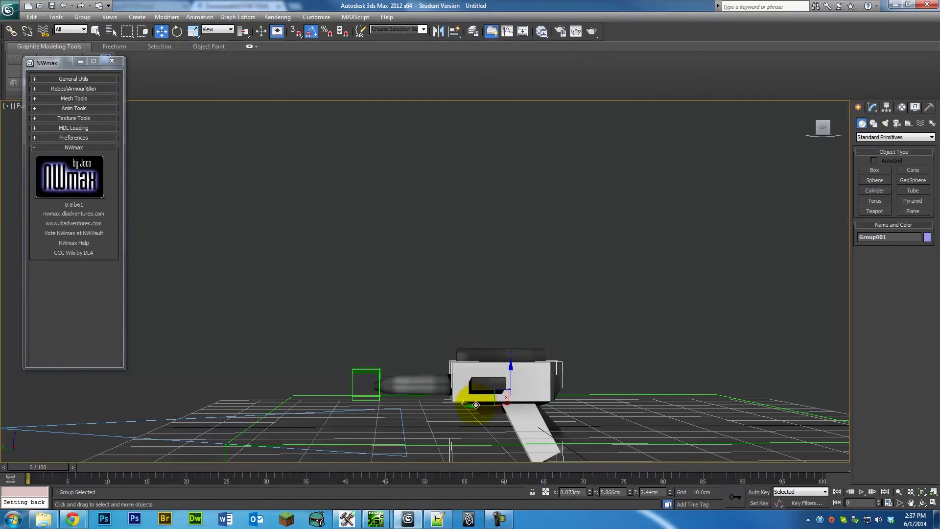
- Select the old gun model gun_old and delete it
left_click(476, 405)
middle_click_drag(476, 405, 592, 300, "alt")
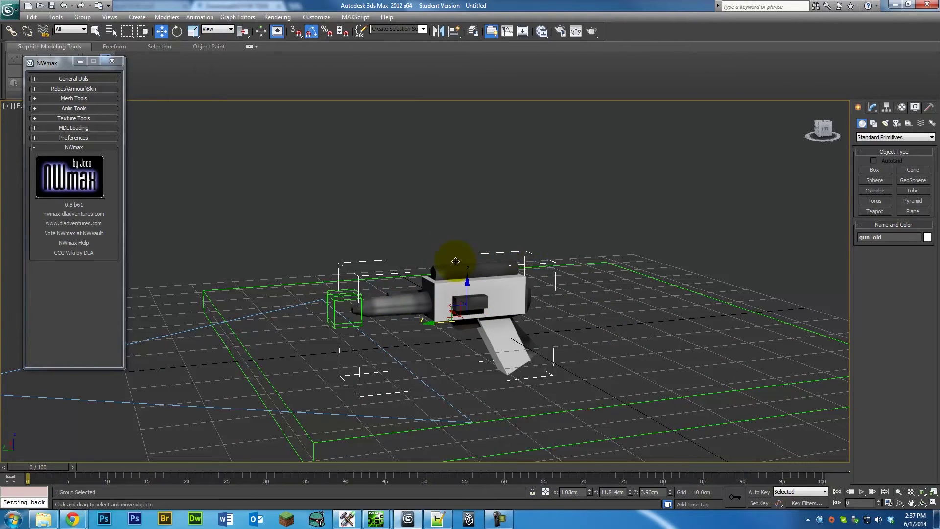
key("Delete")
- Select the Group001 box gun and ungroup it
left_click(466, 292)
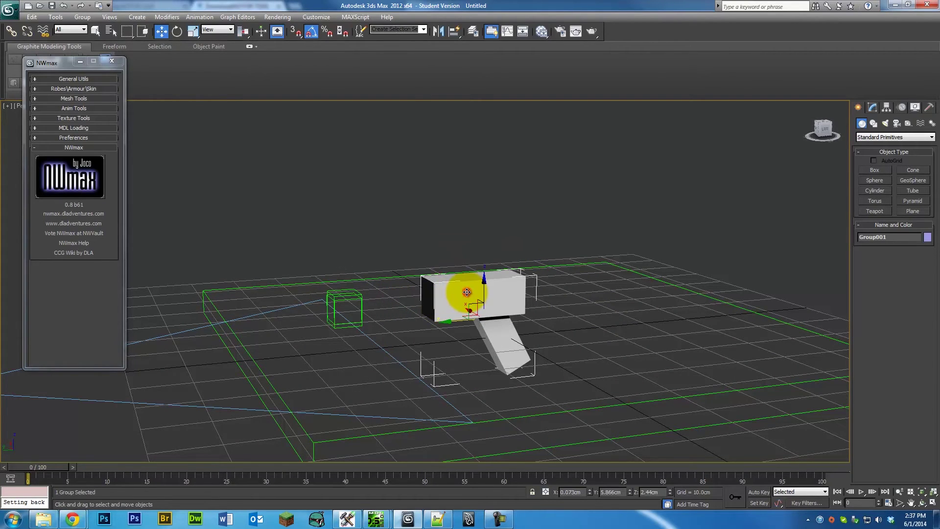
middle_click_drag(568, 283, 533, 271, "alt")
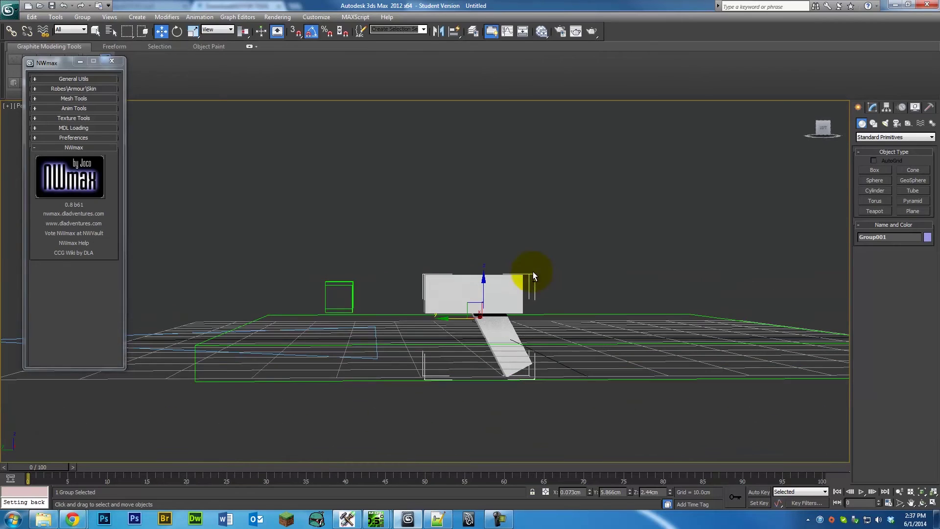
left_click(83, 16)
left_click(84, 33)
middle_click_drag(389, 216, 396, 243, "alt")
- Move the muzzlehook and bullethook helpers together onto the gun body's front end
left_click(354, 293)
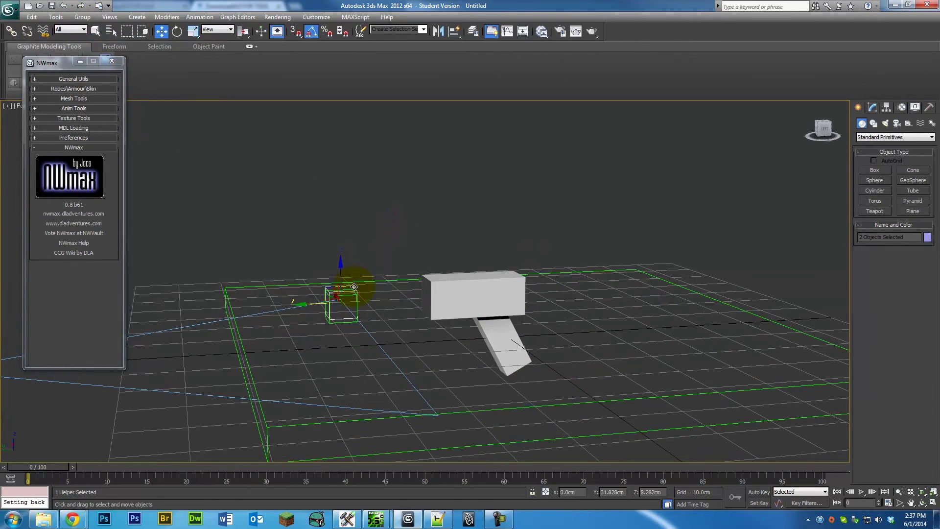
middle_click_drag(357, 290, 362, 317, "alt")
left_click(361, 319)
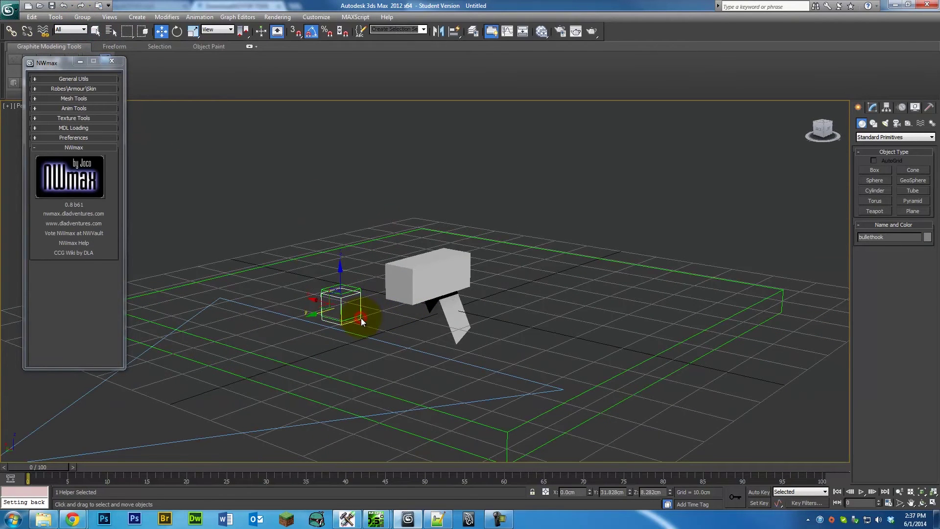
left_click(357, 290, "ctrl")
left_click_drag(312, 312, 362, 304)
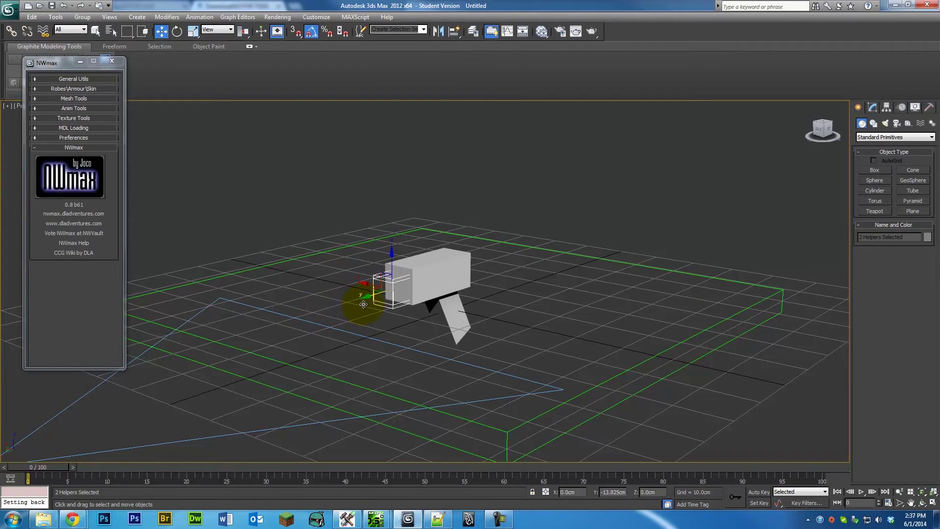
middle_click_drag(363, 304, 625, 277, "alt")
left_click(575, 257)
middle_click_drag(560, 260, 525, 260, "alt")
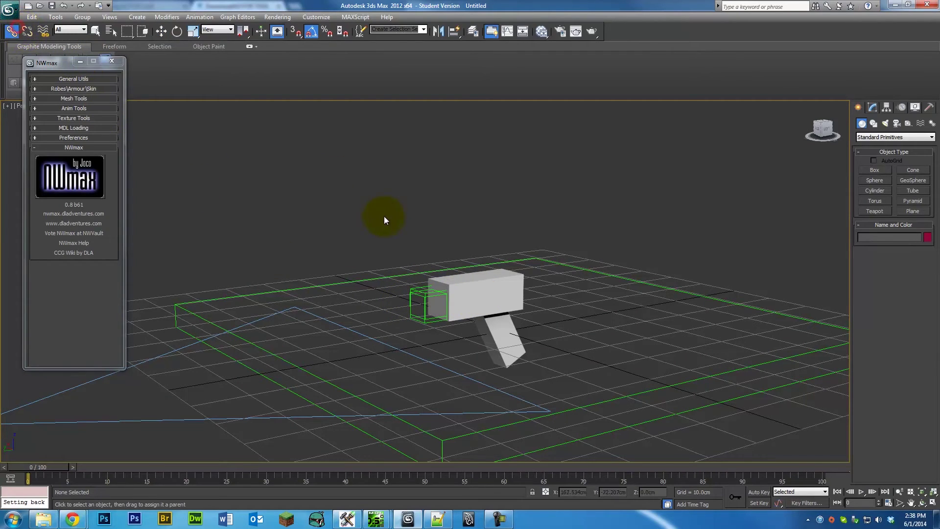
- Link the muzzlehook helper to the Box002 gun body
scroll(392, 290, "up", 2)
left_click_drag(406, 296, 533, 289)
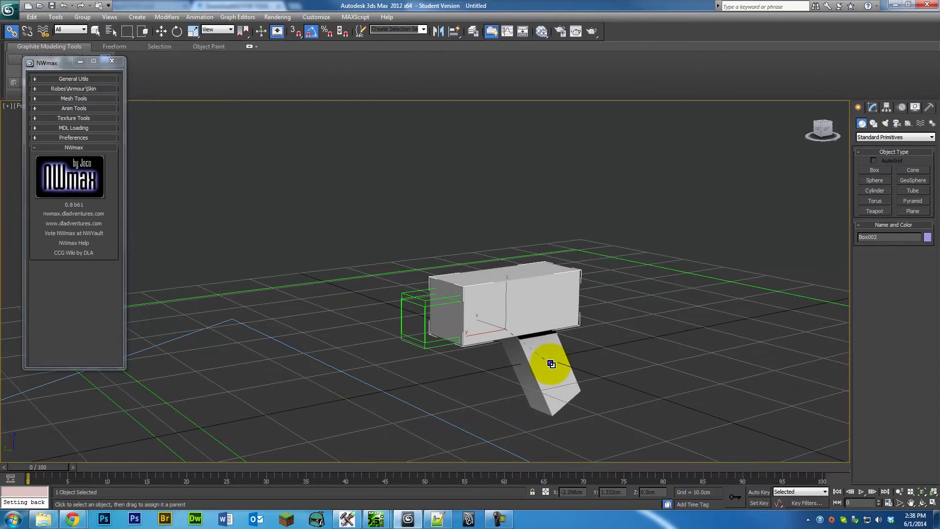
middle_click_drag(607, 357, 603, 362, "alt")
- Link the Box001 handle box to its parent in the model's hierarchy
middle_click_drag(479, 315, 492, 268, "alt")
left_click_drag(339, 233, 612, 223)
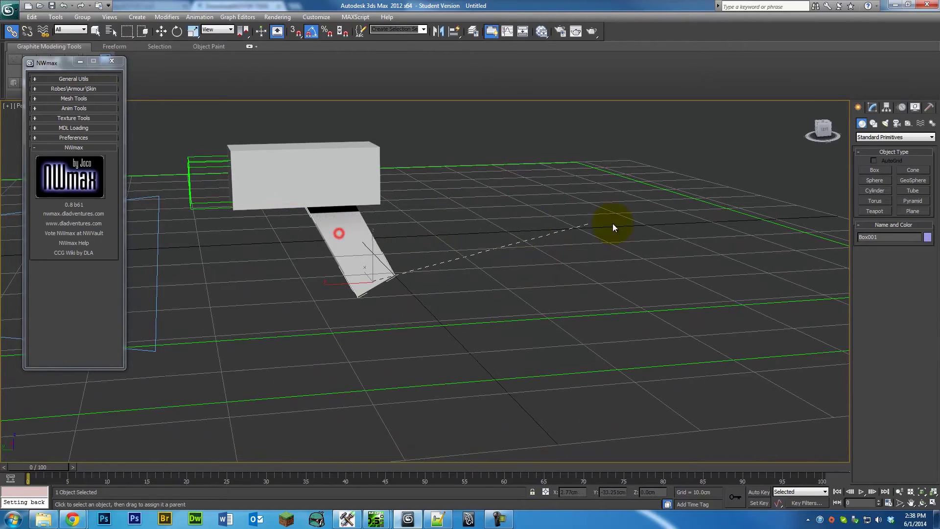
left_click_drag(714, 200, 713, 200)
middle_click_drag(713, 201, 604, 202, "alt")
scroll(603, 201, "down", 5)
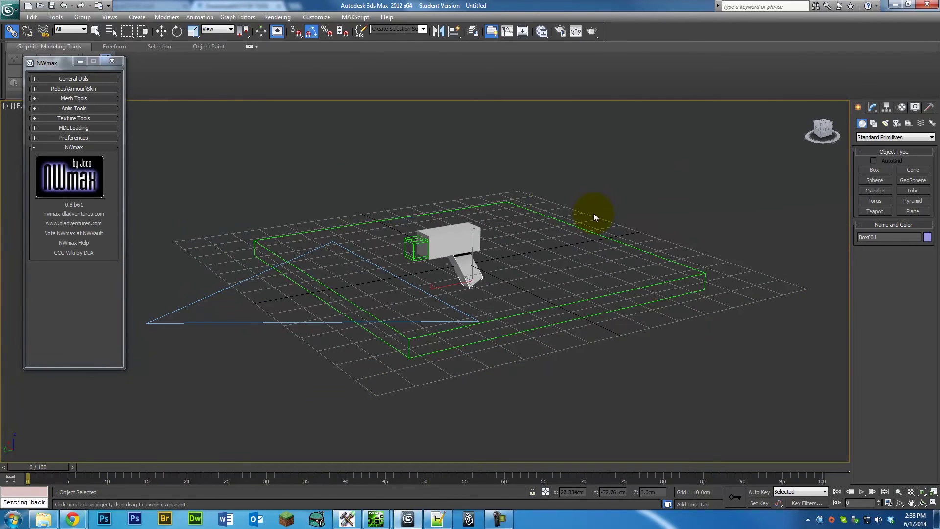
left_click(95, 31)
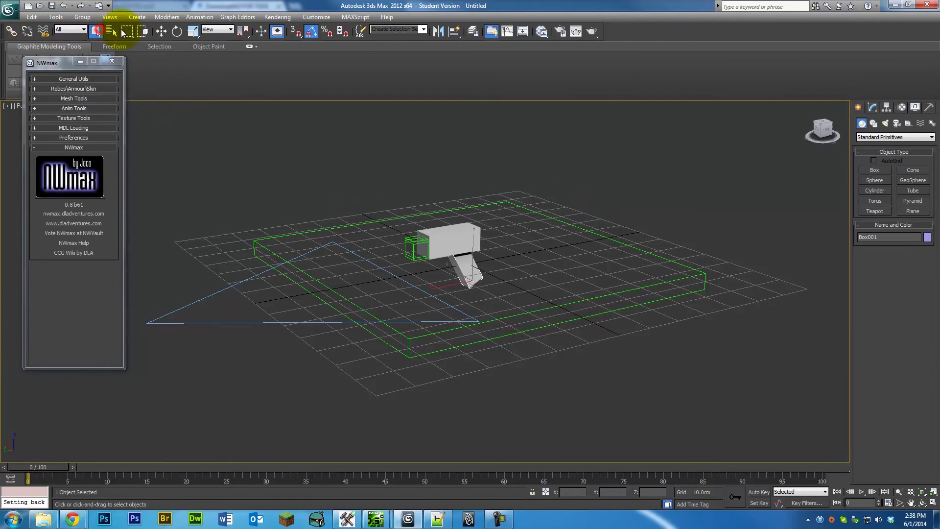
- Select all six scene objects through the Select by Name list
left_click(162, 31)
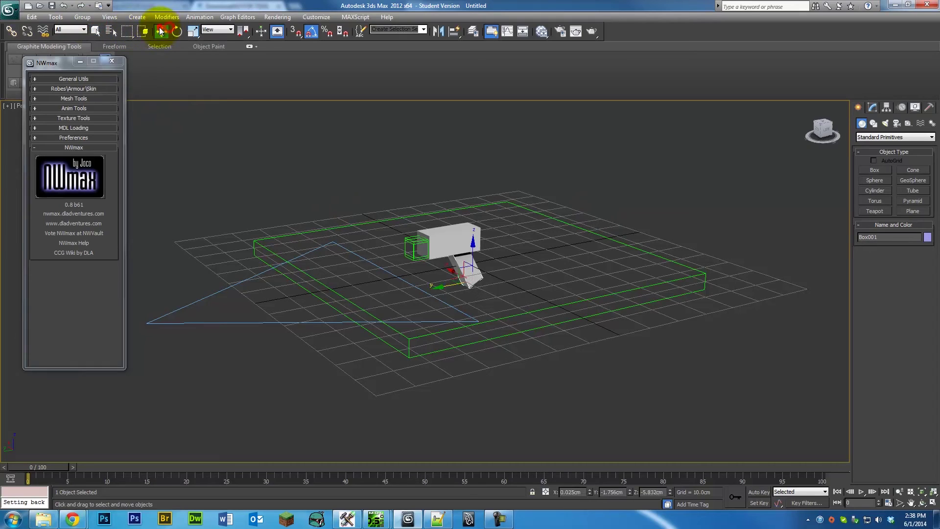
left_click(96, 31)
left_click(111, 31)
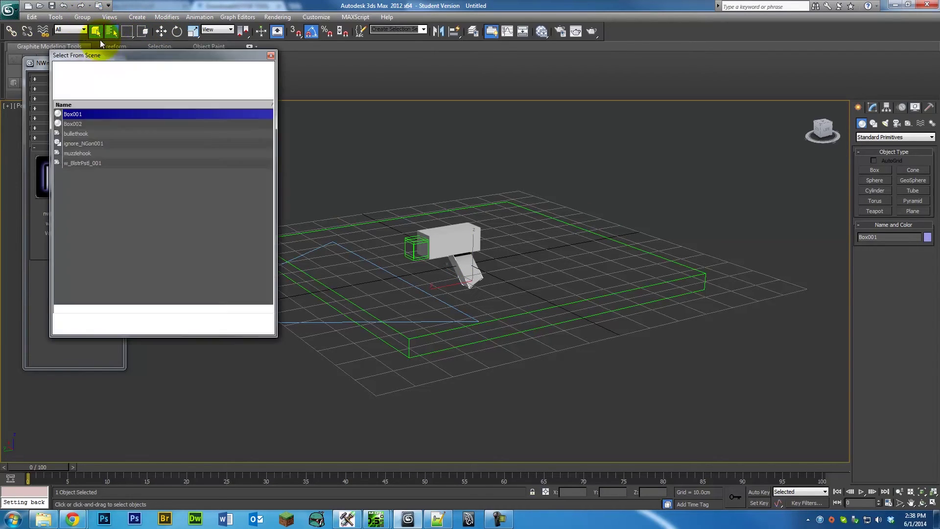
left_click(68, 68)
left_click(111, 86)
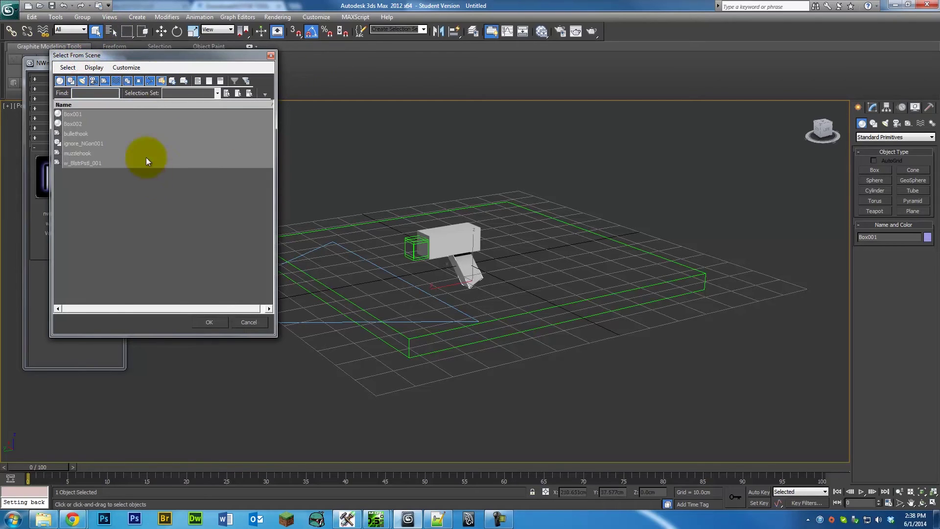
left_click(211, 322)
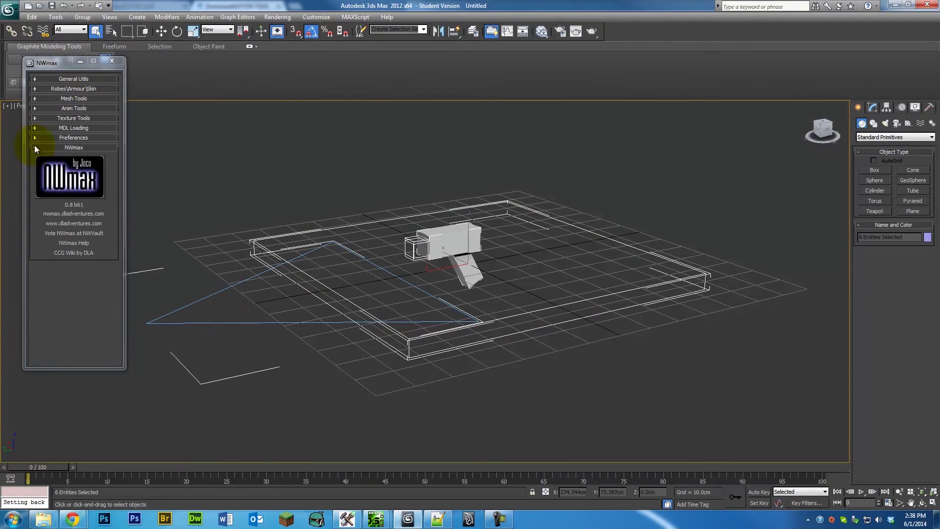
- Run ResetXForm from NWmax's Mesh Tools and minimize the NWmax panel
left_click(65, 98)
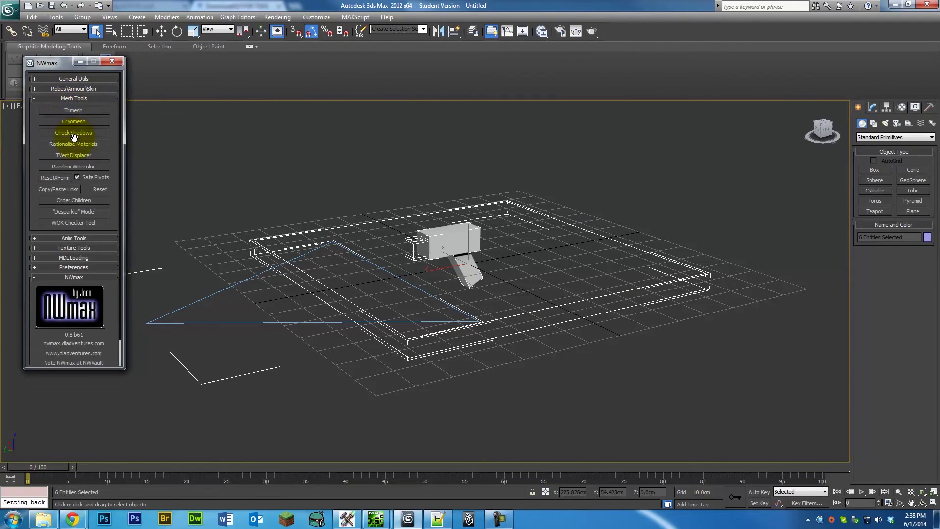
left_click(53, 178)
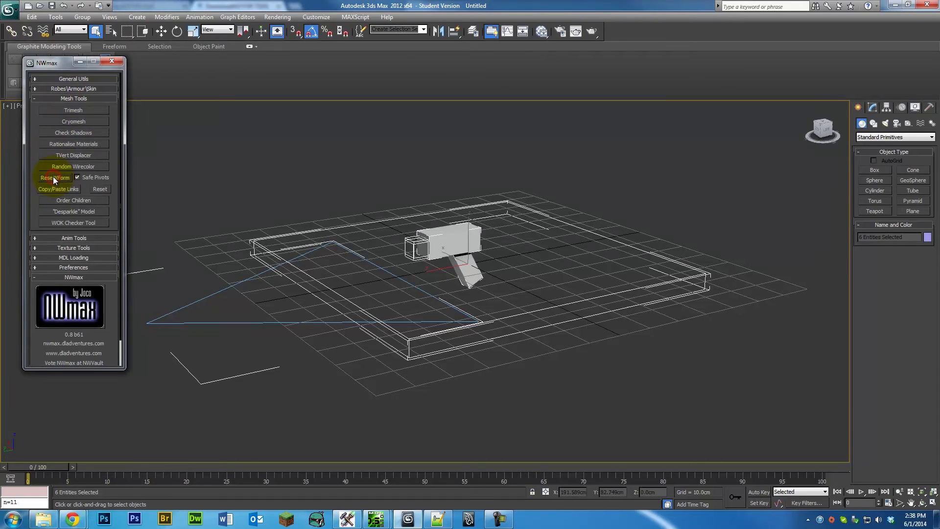
left_click(79, 61)
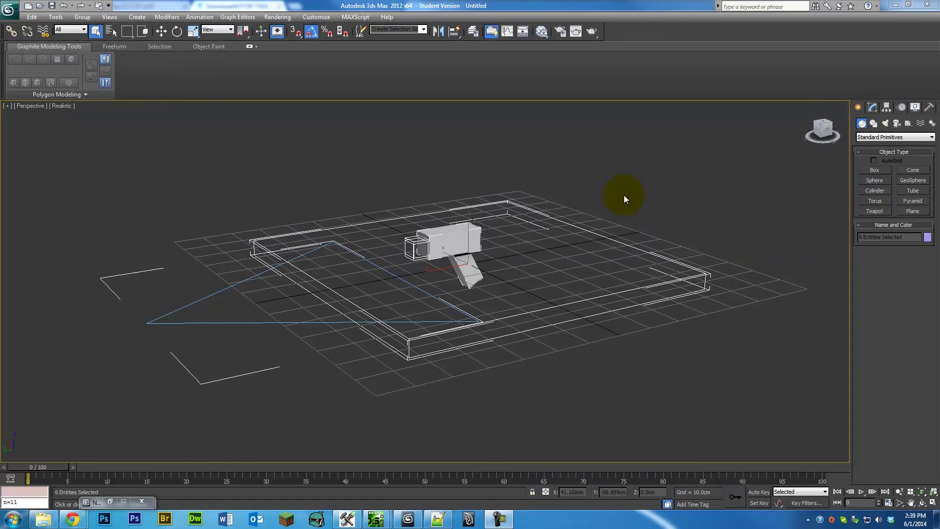
- Export w_BlstrPstl_001 geometry only to KOTOR_import-export\output, accepting the failed sanity check
left_click(612, 237)
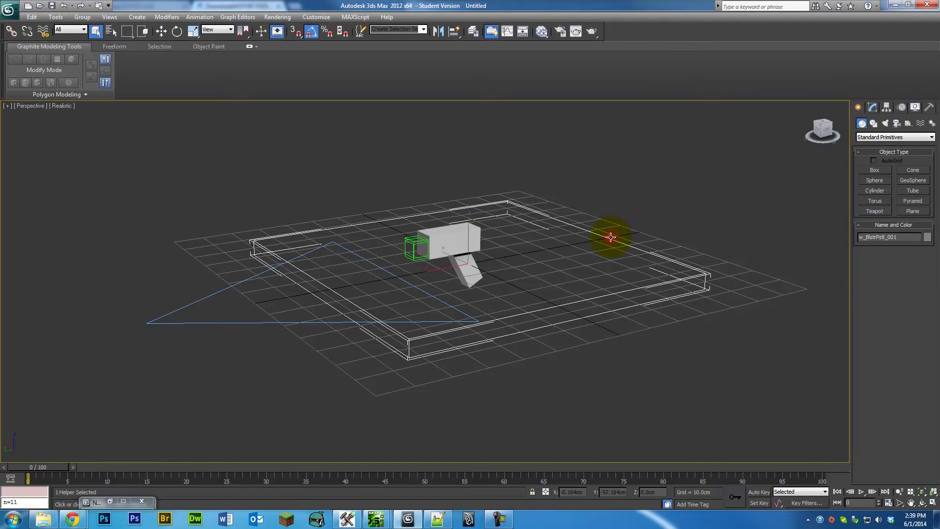
left_click(876, 108)
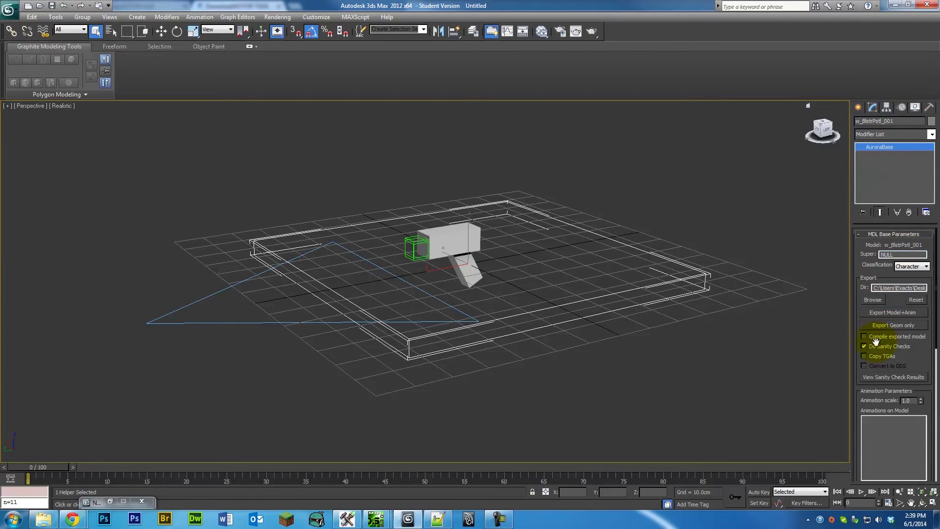
left_click(869, 300)
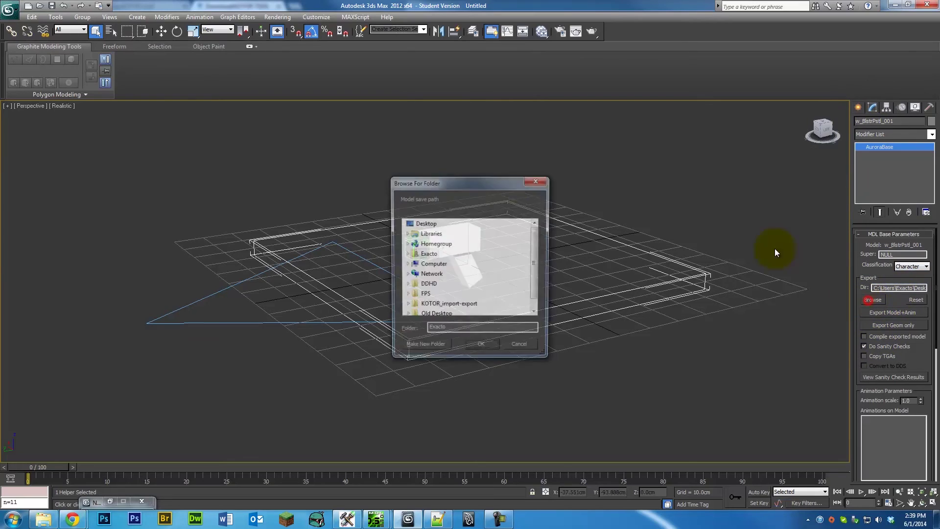
left_click(431, 305)
left_click(435, 285)
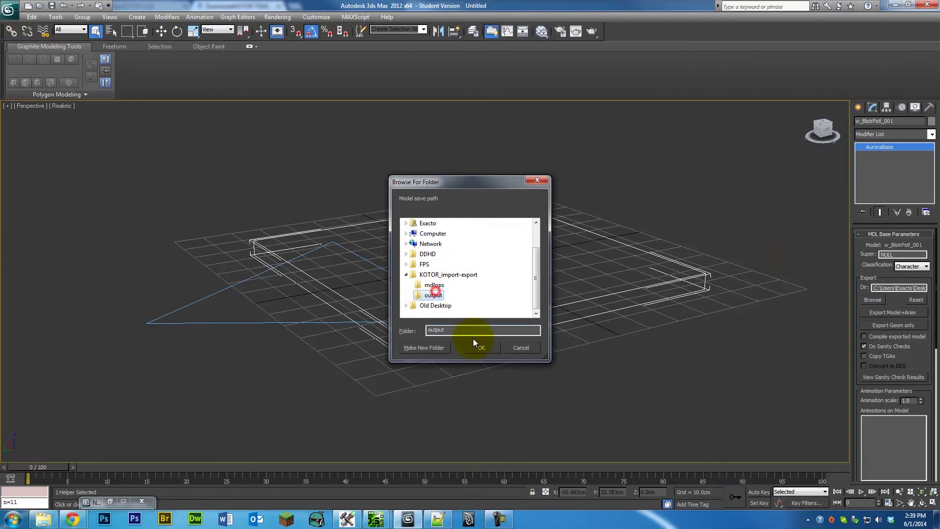
left_click(481, 347)
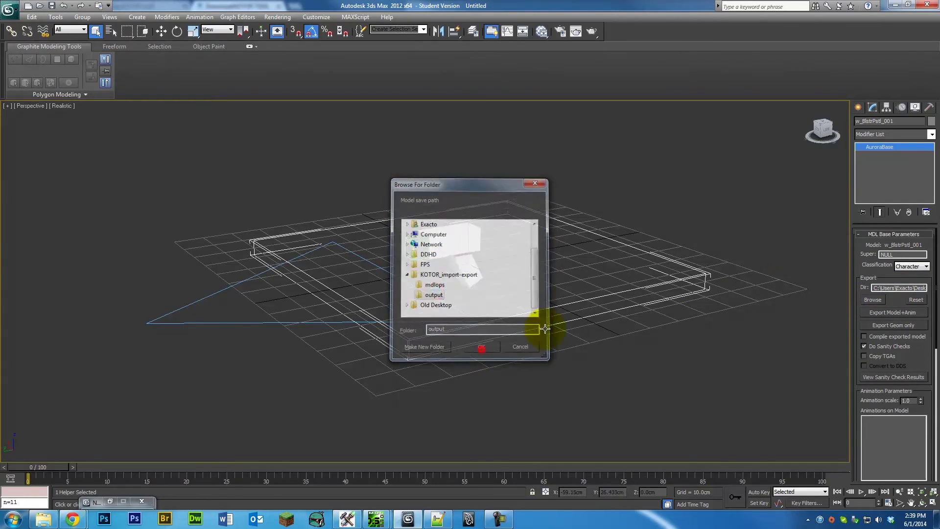
left_click(892, 325)
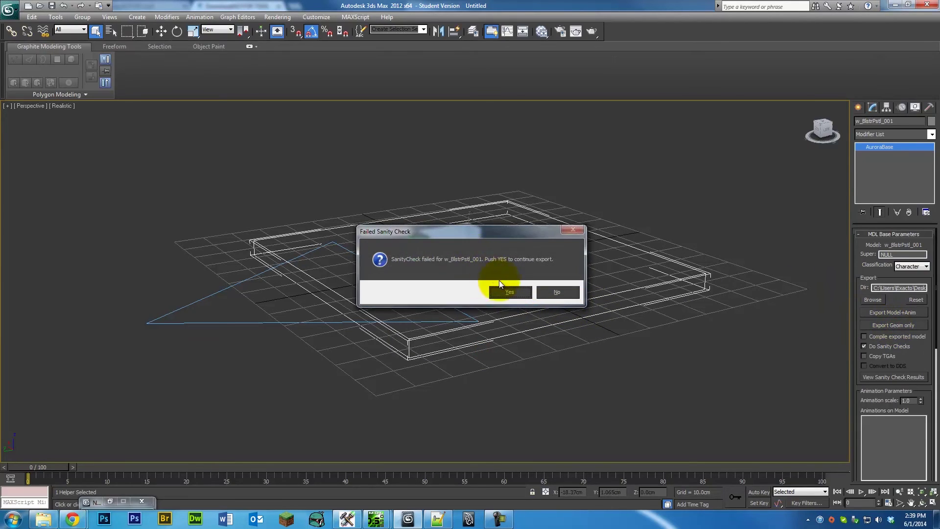
left_click(507, 291)
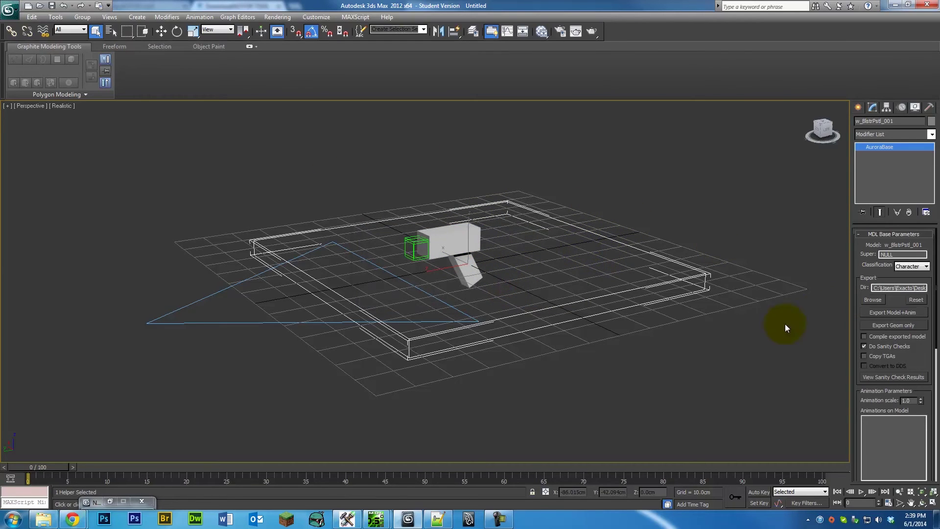
- Open the output folder in Explorer and select w_BlstrPstl_001.mdl
left_click(43, 519)
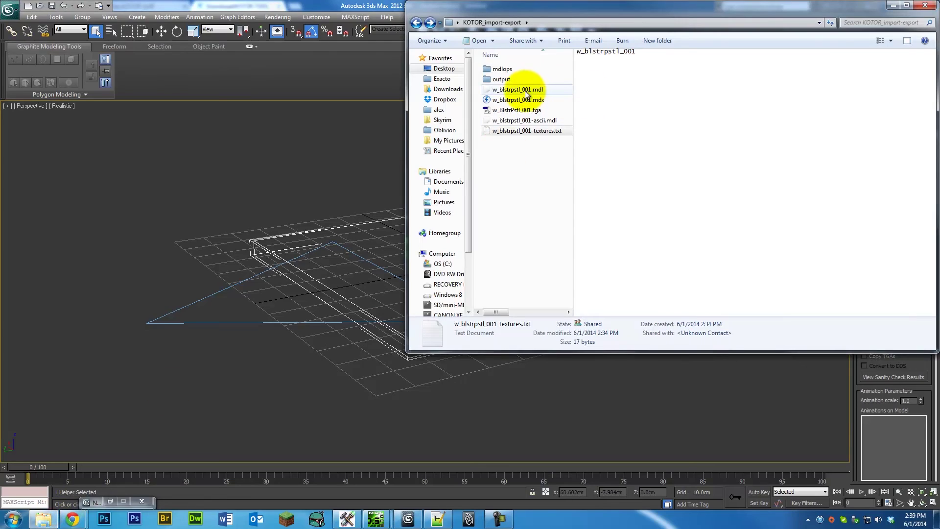
double_click(512, 81)
left_click(519, 121)
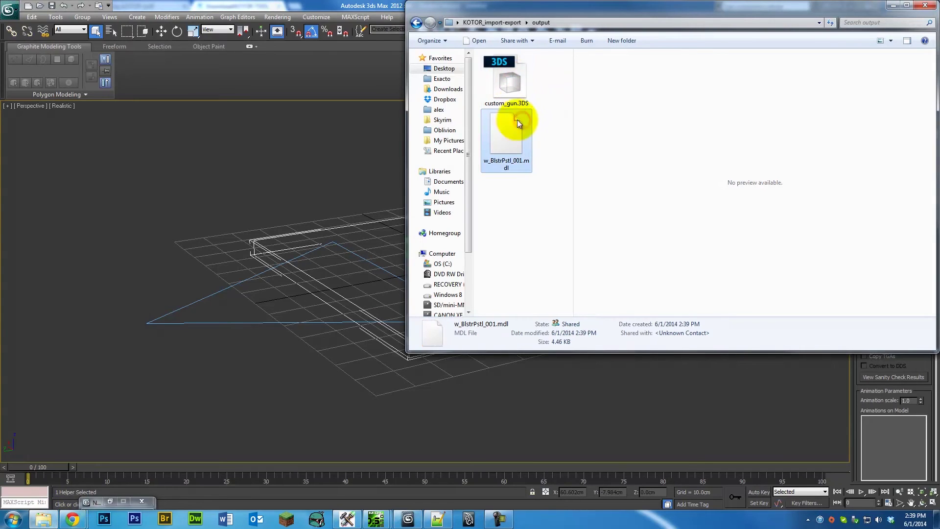
left_click(551, 164)
left_click(530, 157)
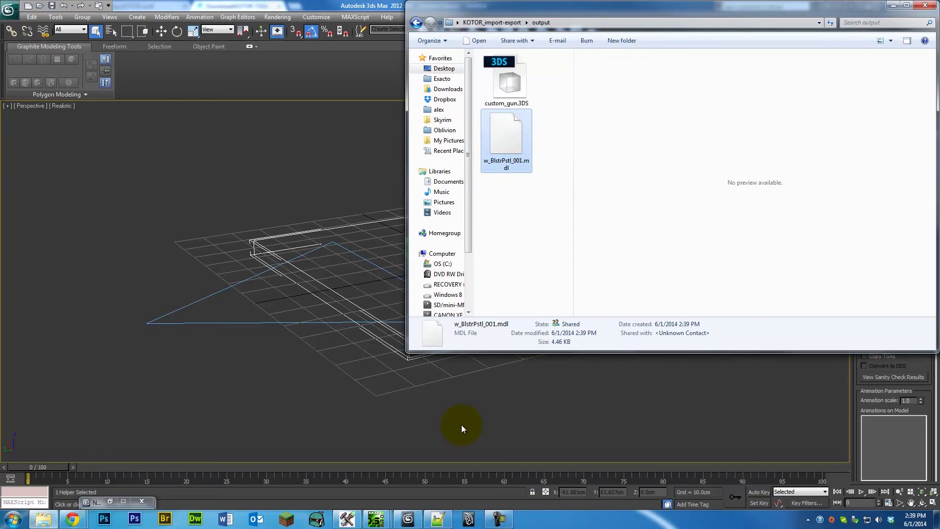
- Load w_BlstrPstl_001.mdl from the output folder into MDLOps
left_click(435, 481)
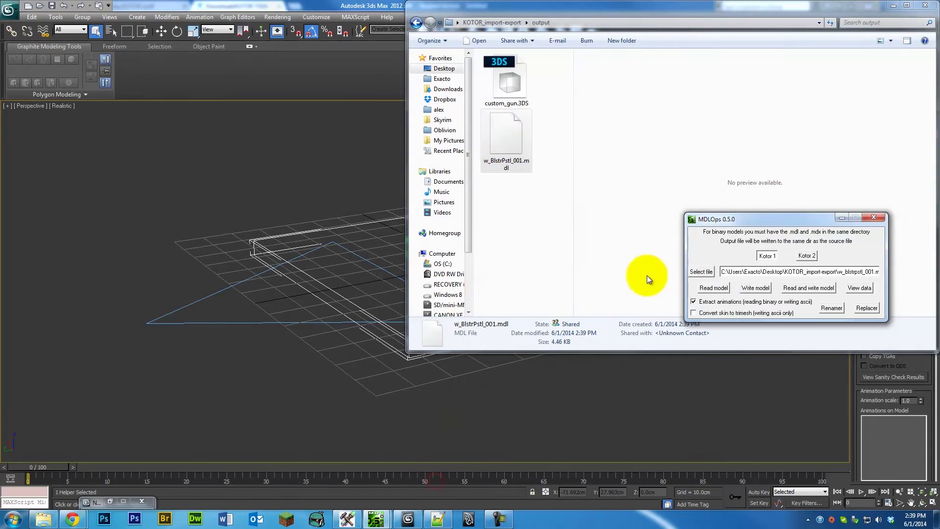
left_click(702, 272)
double_click(186, 88)
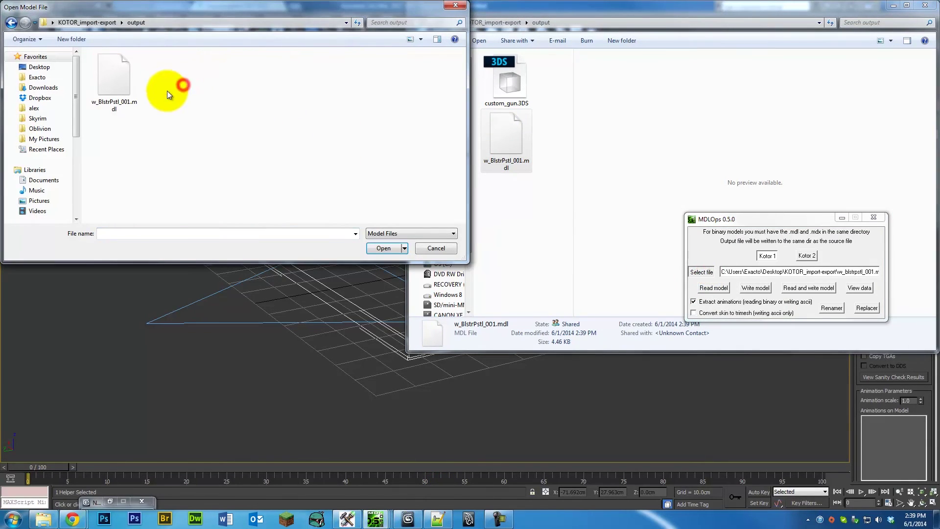
left_click(114, 79)
left_click(384, 248)
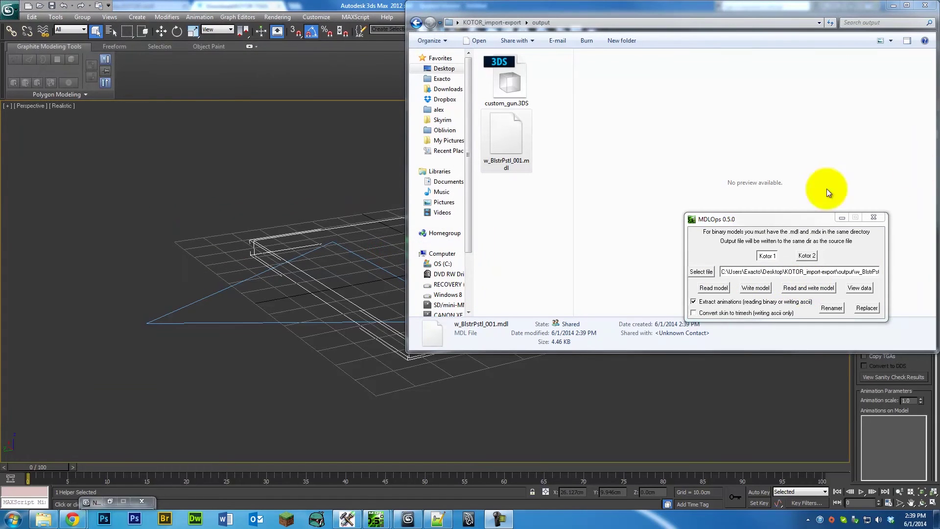
- Convert it to binary k1-bin .mdl and .mdx files and select both in Explorer
left_click(820, 288)
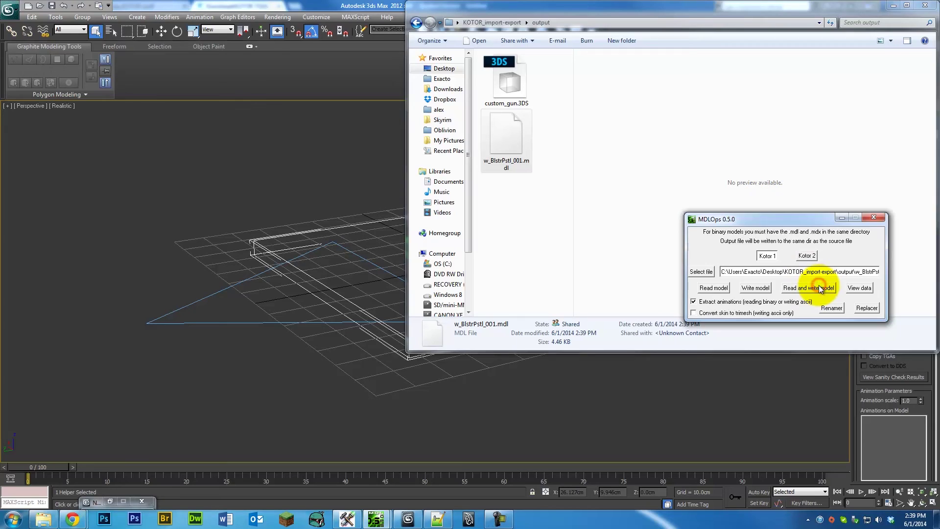
left_click(521, 281)
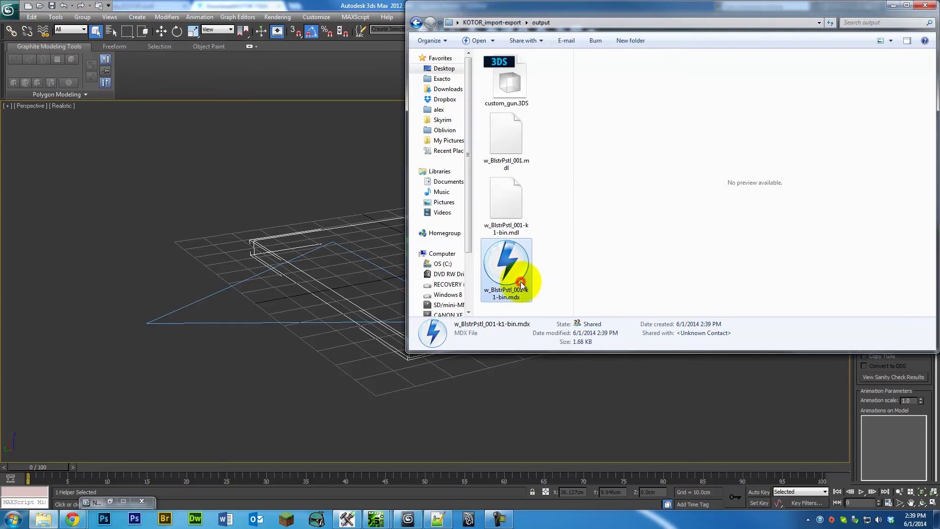
left_click_drag(554, 193, 509, 289)
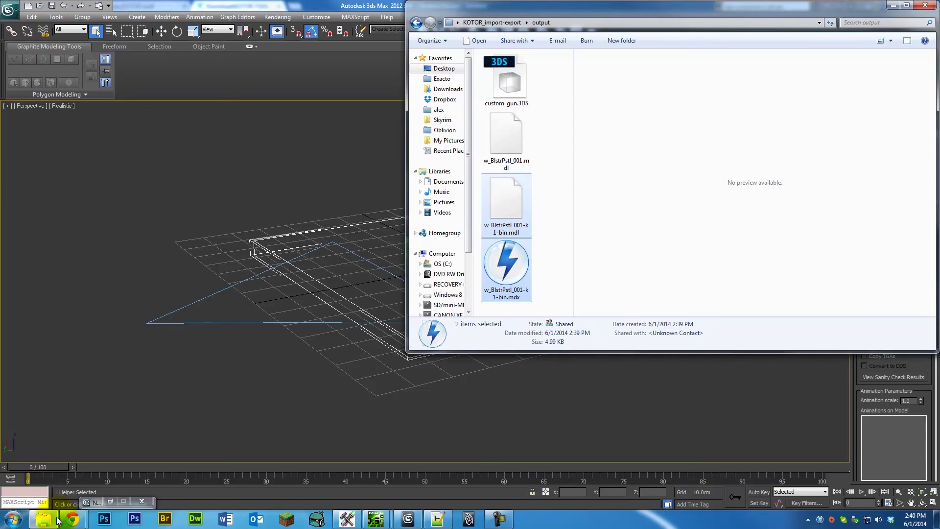
- Paste the converted files into C:\Program Files\LucasArts\SWKotOR\Override
left_click(442, 263)
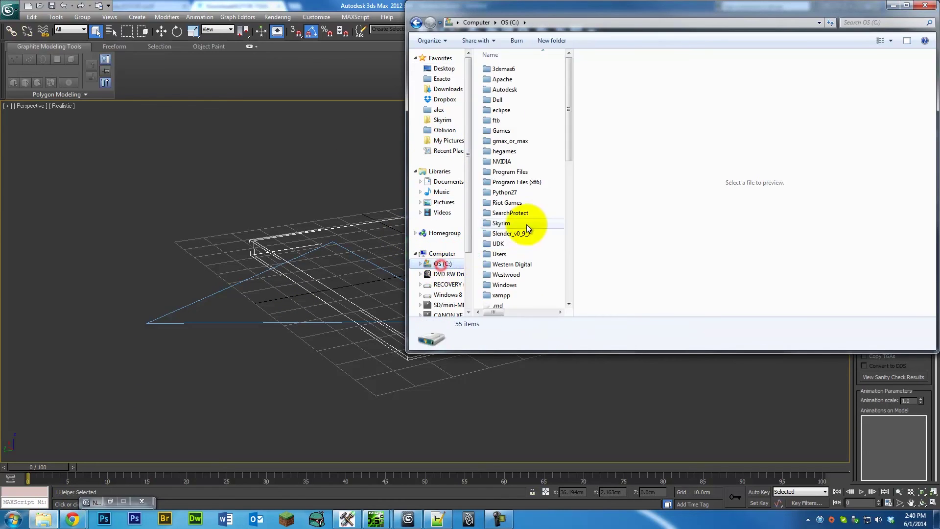
left_click(517, 170)
double_click(517, 170)
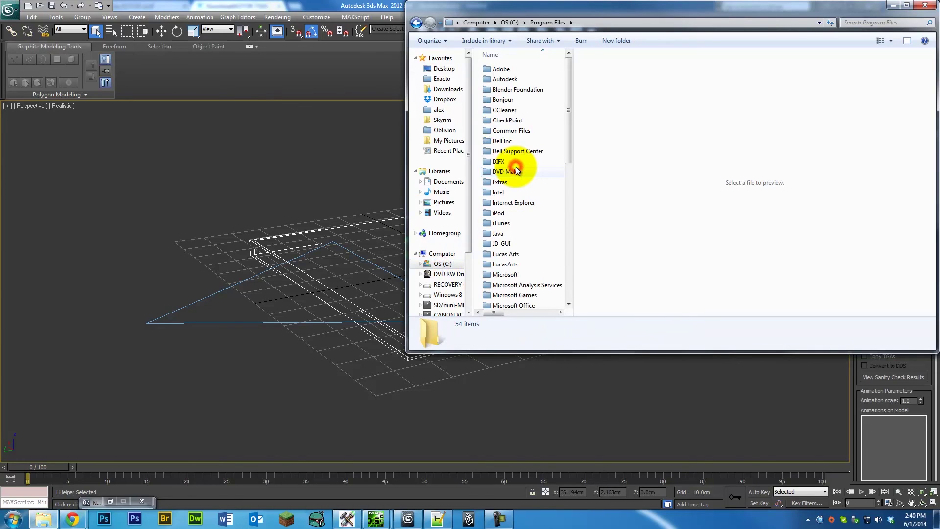
double_click(509, 265)
double_click(510, 68)
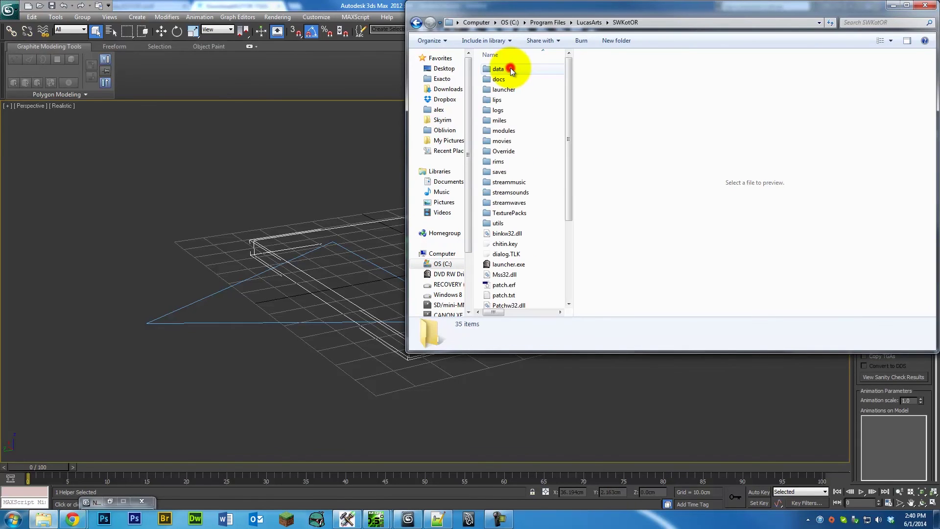
double_click(503, 151)
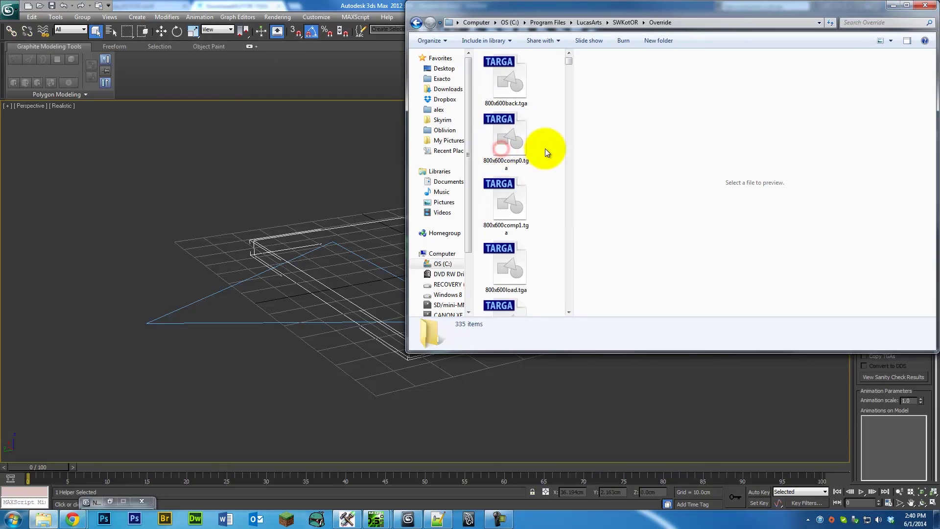
key("ctrl+v")
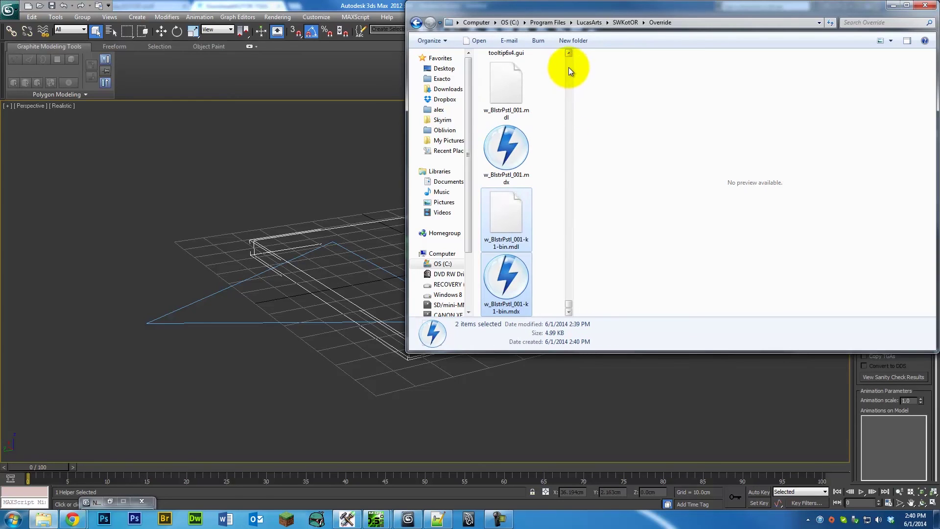
- Delete the old w_BlstrPstl_001.mdl and .mdx files from Override
left_click(522, 238)
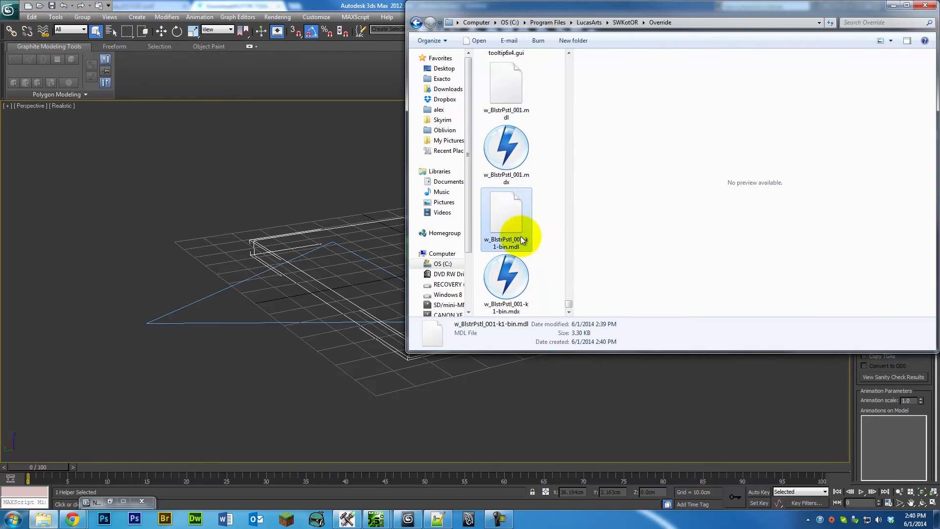
left_click_drag(549, 159, 511, 97)
key("Delete")
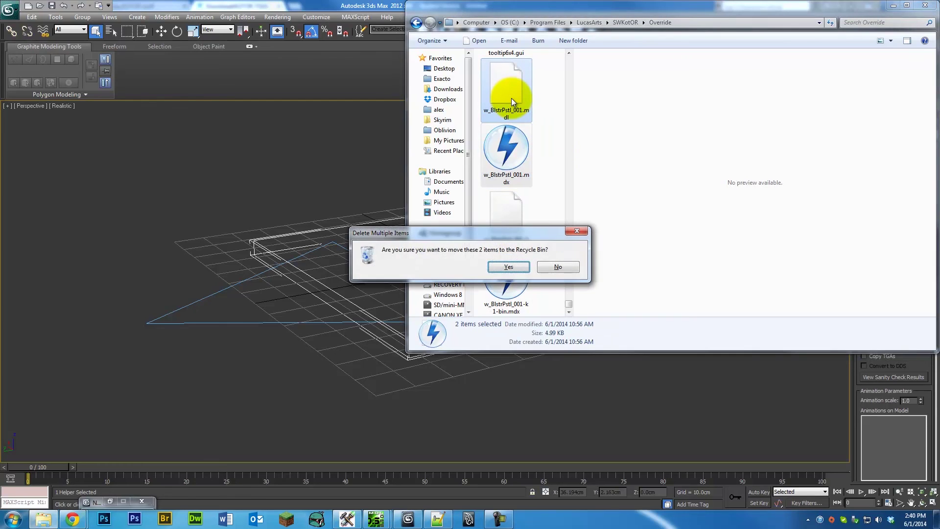
key("Return")
- Rename the k1-bin MDL file to w_BlstrPstl_001.mdl
left_click(502, 199)
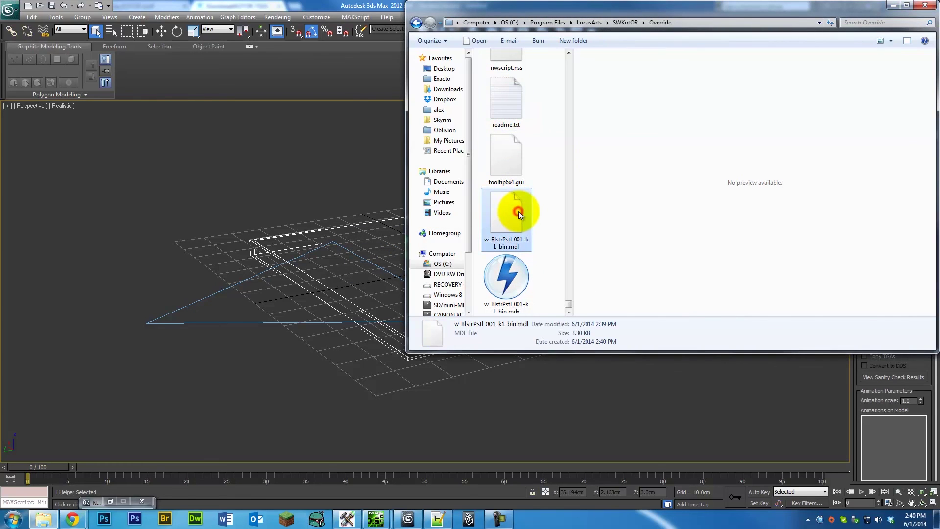
left_click(509, 246)
mouse_move(509, 246)
left_mouse_down()
mouse_move(489, 241)
mouse_move(523, 238)
left_mouse_up()
key("BackSpace")
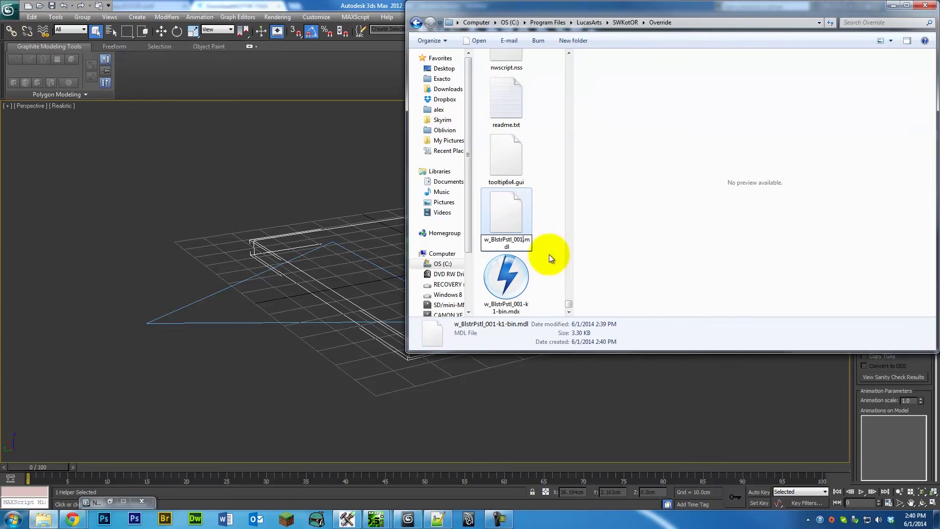
key("Return")
- Rename the k1-bin MDX file to w_BlstrPstl_001.mdx
left_click(501, 264)
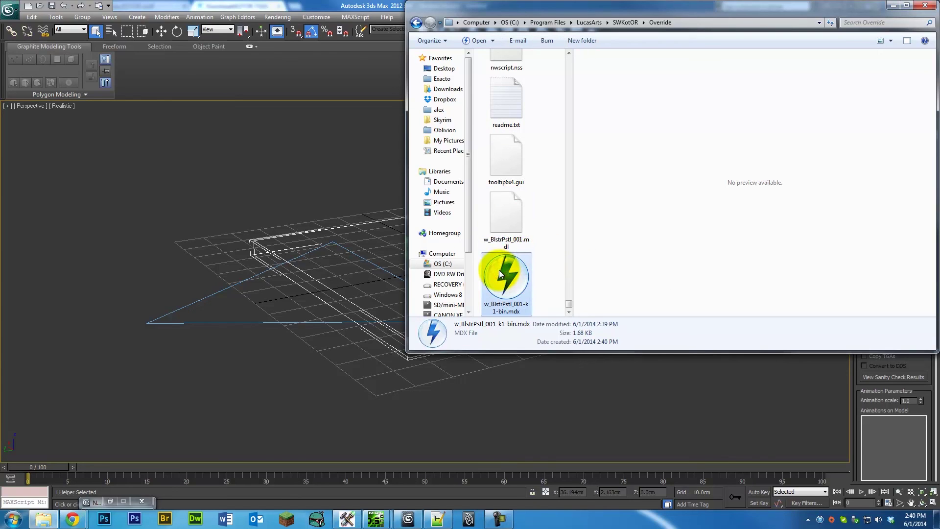
left_click(514, 308)
left_click_drag(509, 311, 535, 307)
key("BackSpace")
key("Return")
left_click(544, 263)
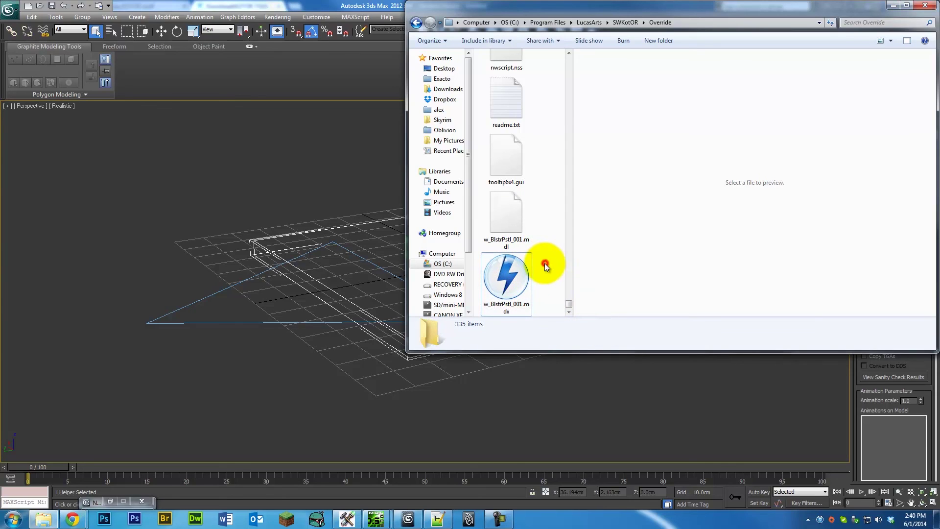